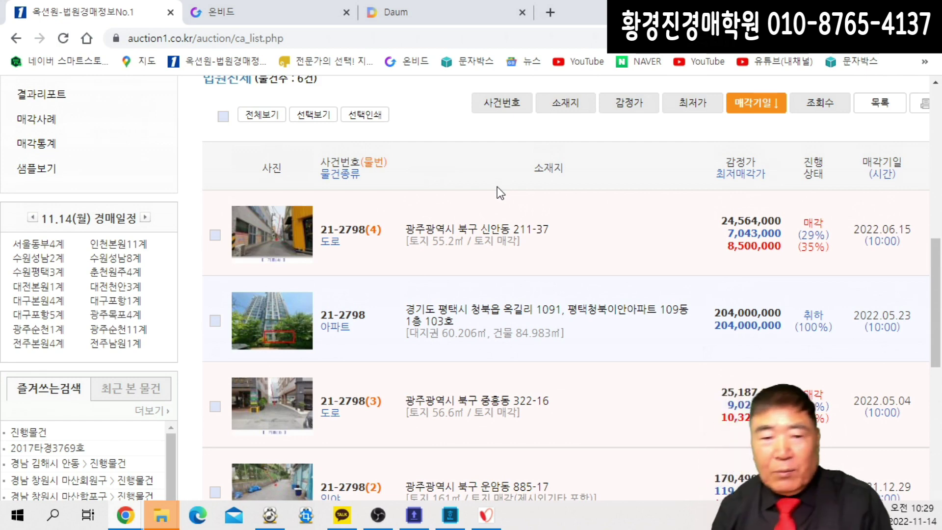
- Change the case number to 2789 and search for case 21-2789
left_click(605, 289)
key("Delete")
type("89")
key("Return")
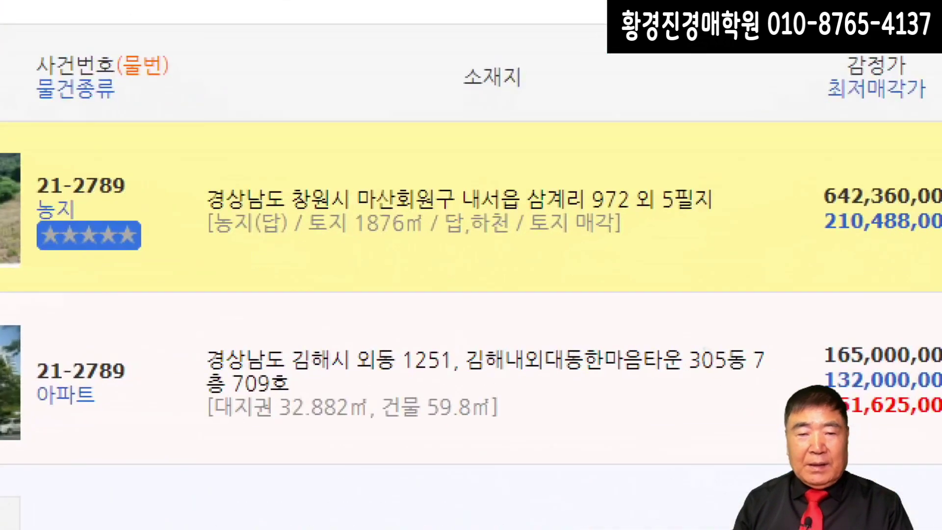
- Circle case 21-2789, the 642,360,000 appraisal and the 210,488,000 (33%) minimum price, then open the listing
mouse_move(231, 264)
left_mouse_down()
mouse_move(48, 270)
mouse_move(149, 255)
mouse_move(425, 287)
mouse_move(559, 196)
mouse_move(432, 275)
left_mouse_up()
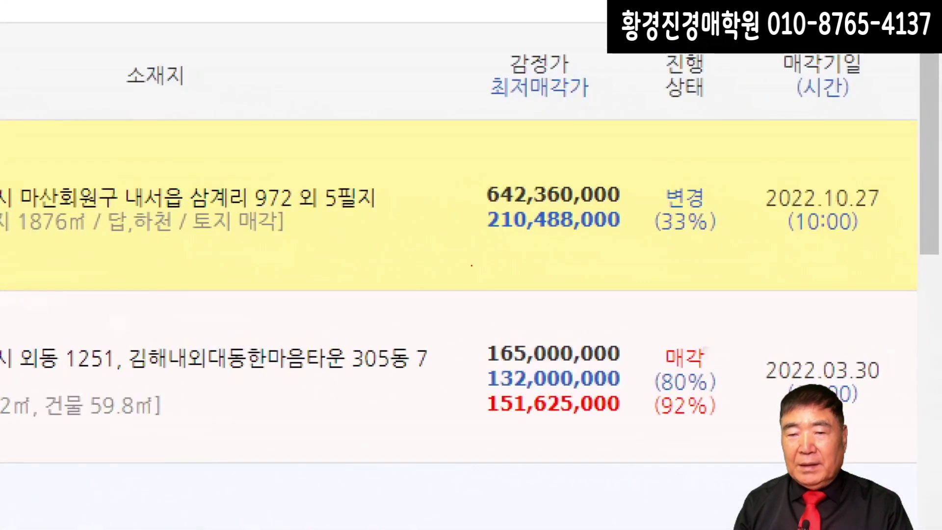
left_click_drag(772, 317, 768, 322)
mouse_move(613, 265)
left_mouse_down()
mouse_move(760, 196)
mouse_move(611, 263)
left_mouse_up()
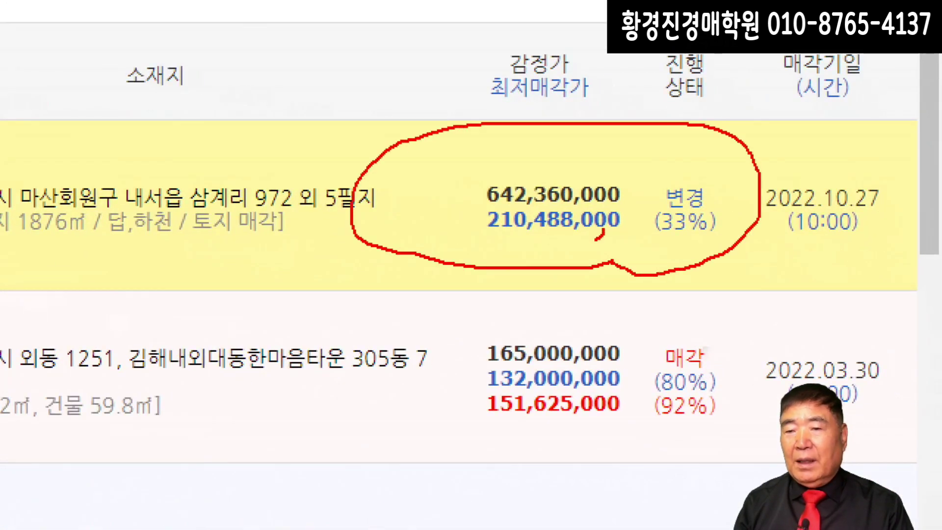
mouse_move(640, 240)
left_mouse_down()
mouse_move(677, 216)
mouse_move(644, 260)
left_mouse_up()
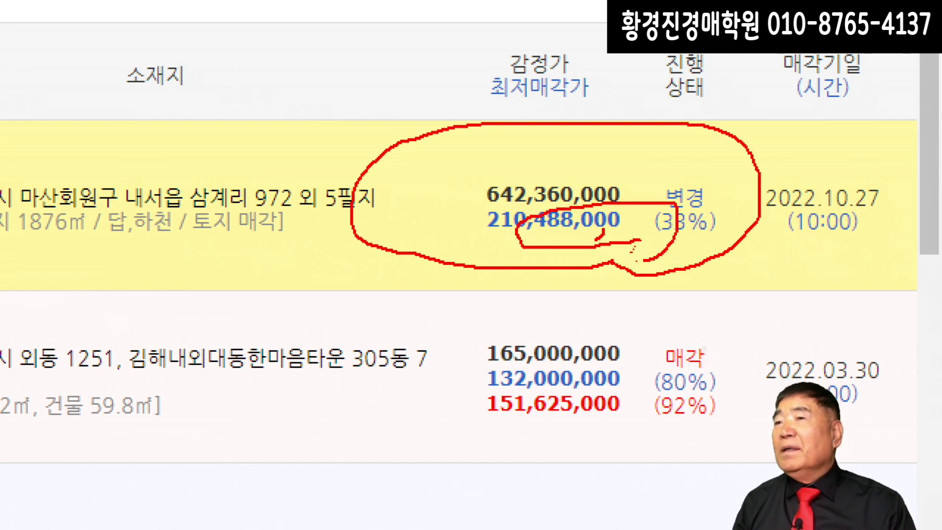
key("Escape")
left_click(448, 303)
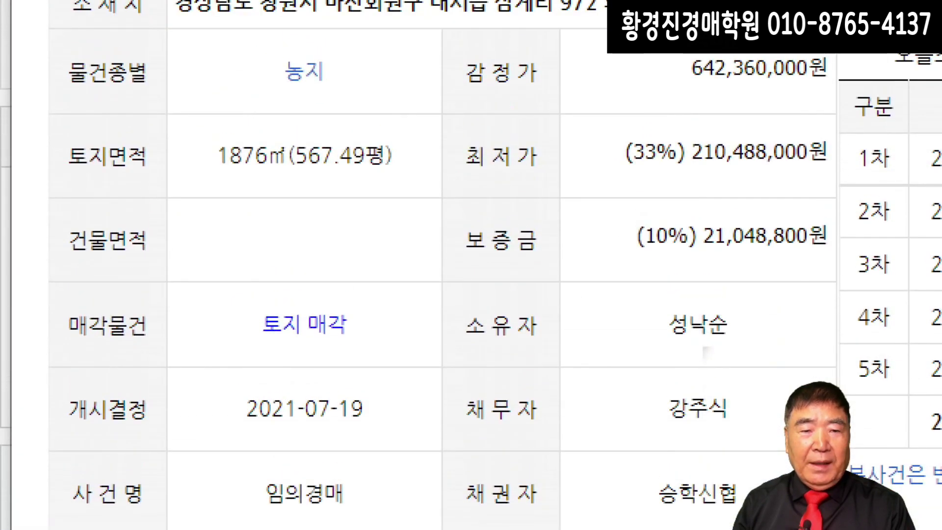
- Circle the 1876㎡ (567.49평) land area and the 임의경매 case type
left_click_drag(129, 319, 192, 310)
mouse_move(259, 195)
left_mouse_down()
mouse_move(392, 109)
mouse_move(386, 170)
left_mouse_up()
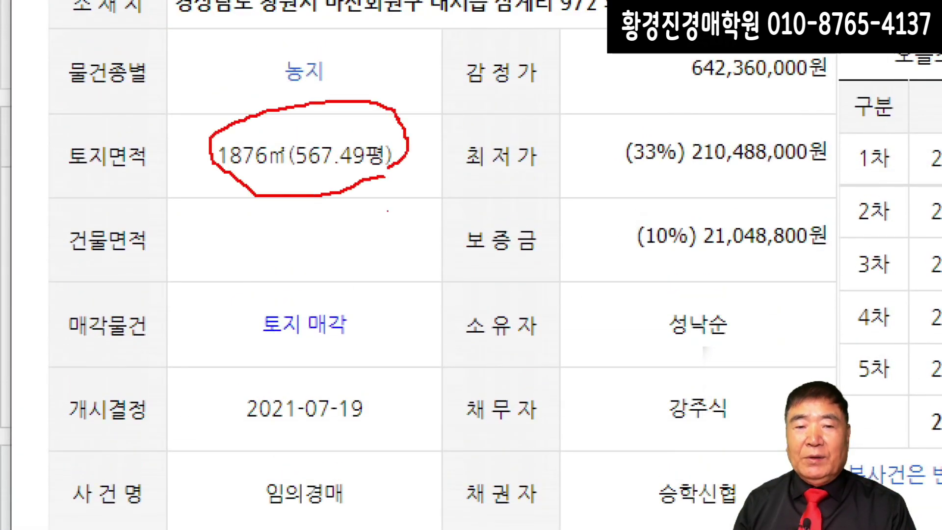
mouse_move(380, 511)
left_mouse_down()
mouse_move(358, 463)
mouse_move(361, 528)
left_mouse_up()
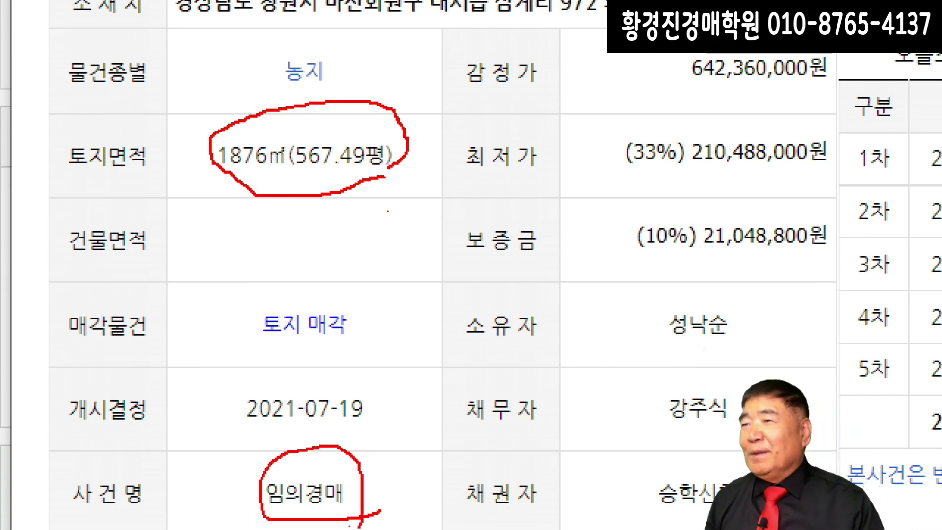
key("Escape")
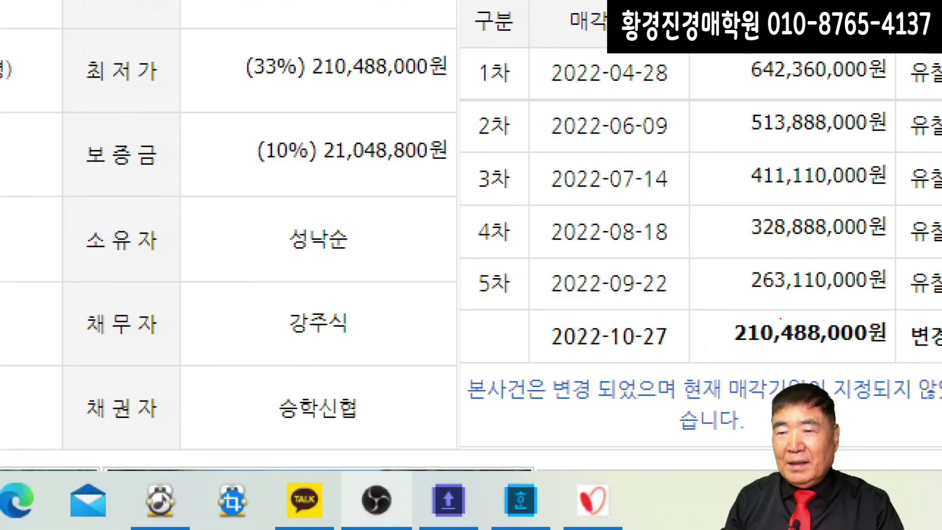
- Mark the round prices in the bid history and link the two 210,488,000 figures
left_click_drag(780, 317, 717, 269)
mouse_move(868, 169)
left_mouse_down()
mouse_move(765, 106)
mouse_move(812, 102)
mouse_move(812, 123)
left_mouse_up()
mouse_move(815, 309)
left_mouse_down()
mouse_move(784, 355)
mouse_move(798, 313)
left_mouse_up()
mouse_move(725, 336)
left_mouse_down()
mouse_move(345, 105)
mouse_move(433, 109)
left_mouse_up()
key("Escape")
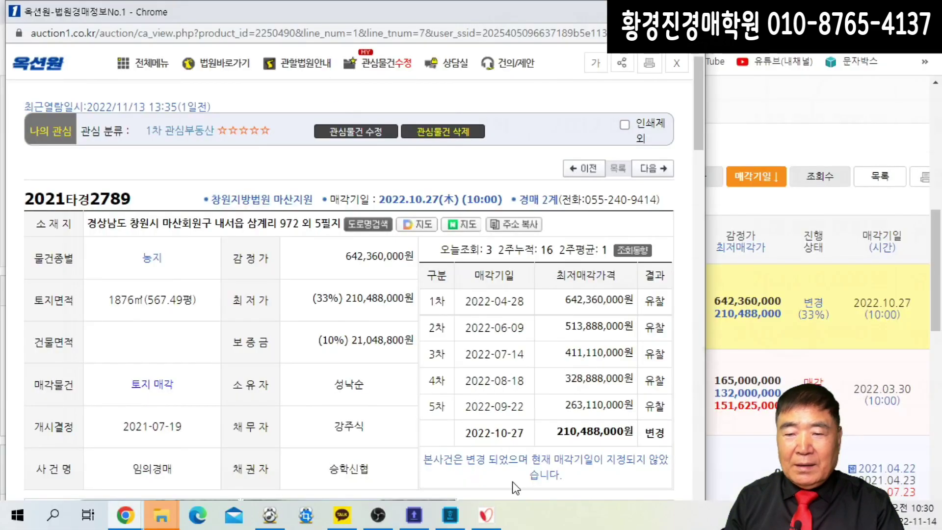
key("ctrl+1")
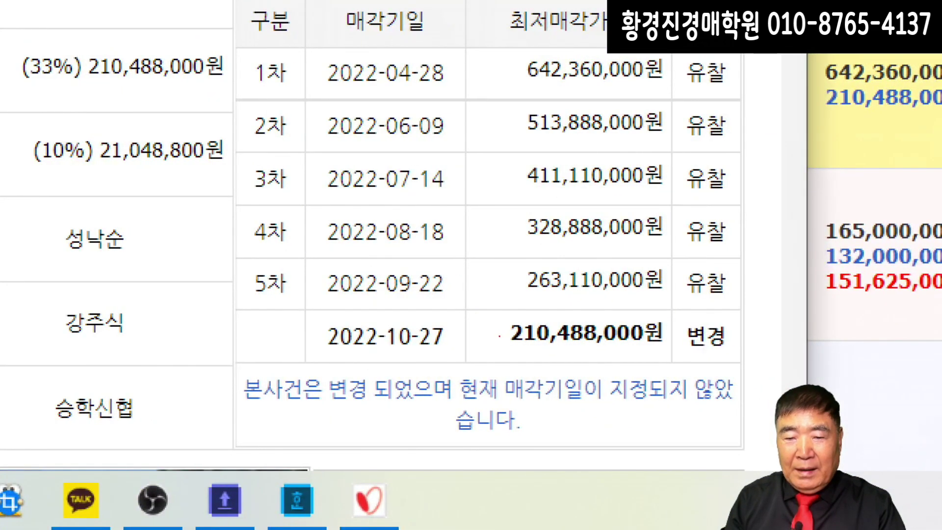
- Box the 210,488,000원 and 642,360,000원 prices, cross out the failed round, and note 60%
mouse_move(500, 308)
left_mouse_down()
mouse_move(505, 362)
mouse_move(701, 364)
left_mouse_up()
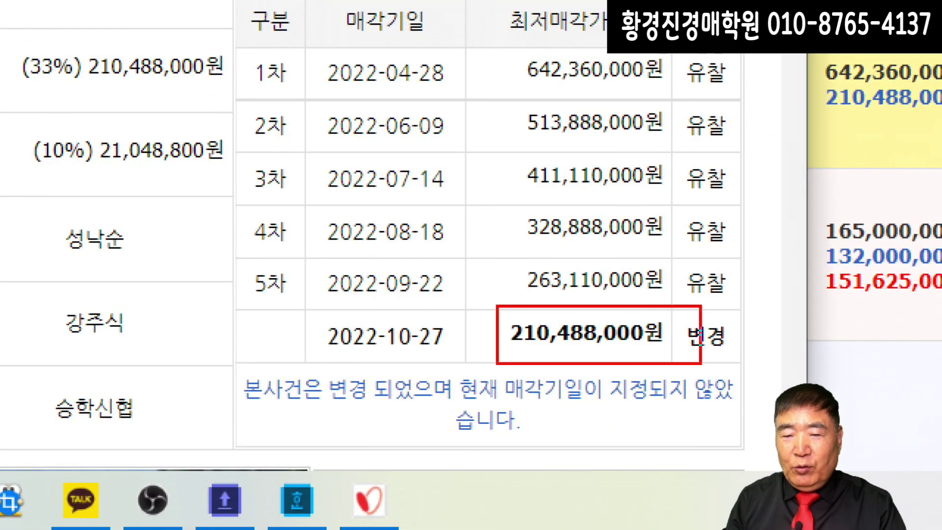
mouse_move(505, 39)
left_mouse_down()
mouse_move(527, 79)
mouse_move(694, 95)
left_mouse_up()
mouse_move(709, 159)
left_mouse_down()
mouse_move(743, 117)
mouse_move(761, 161)
left_mouse_up()
mouse_move(801, 103)
left_mouse_down()
mouse_move(794, 133)
mouse_move(847, 151)
left_mouse_up()
left_click_drag(828, 119, 847, 133)
mouse_move(851, 111)
left_mouse_down()
mouse_move(862, 110)
mouse_move(857, 167)
left_mouse_up()
left_click(874, 162)
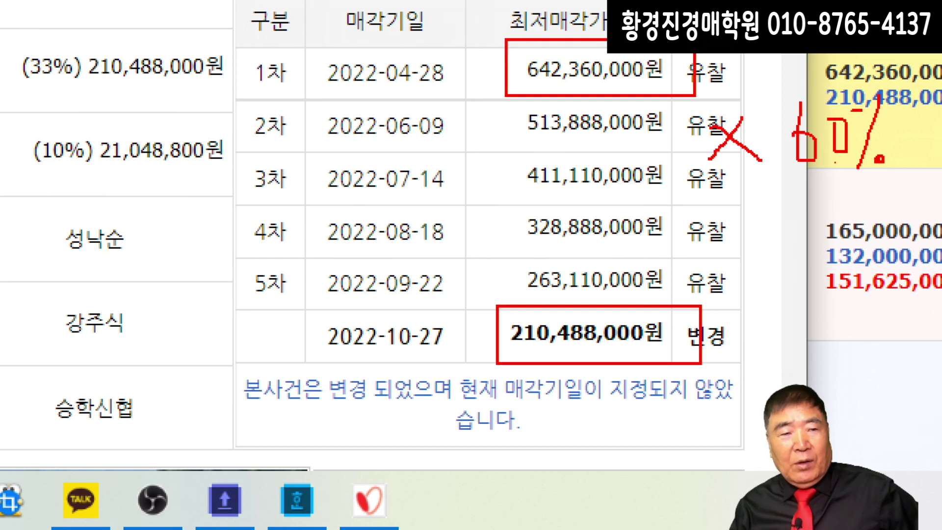
- Link the 2022-06-09 row to the circled (10%) 21,048,800원 deposit and write a circled 2
mouse_move(512, 114)
left_mouse_down()
mouse_move(359, 133)
mouse_move(300, 154)
left_mouse_up()
mouse_move(157, 175)
left_mouse_down()
mouse_move(1, 185)
mouse_move(334, 120)
mouse_move(236, 196)
left_mouse_up()
mouse_move(652, 412)
left_mouse_down()
mouse_move(650, 461)
mouse_move(714, 468)
left_mouse_up()
left_click_drag(729, 391, 735, 405)
mouse_move(743, 494)
left_mouse_down()
mouse_move(812, 326)
mouse_move(817, 431)
left_mouse_up()
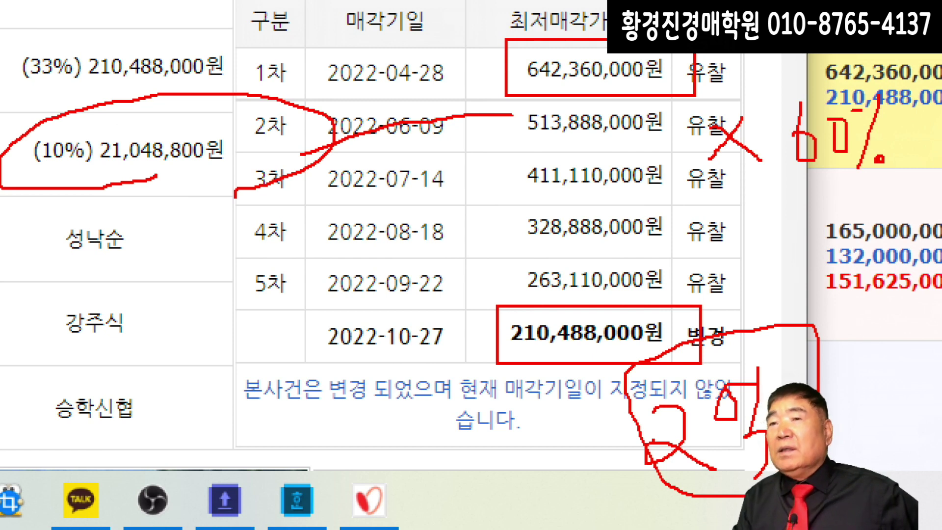
left_click_drag(491, 398, 515, 382)
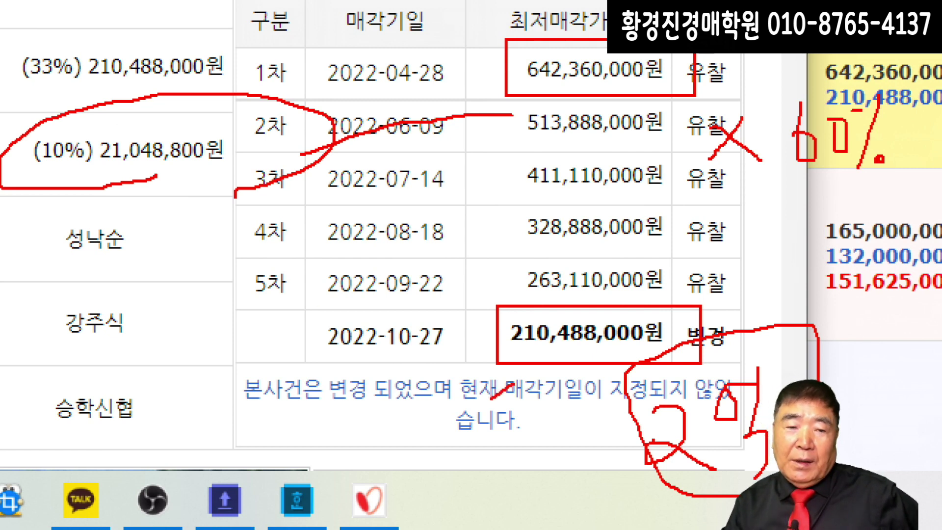
- Write a circled PSR note beside the 5차 round and 1억 under the 10-27 row
mouse_move(251, 253)
left_mouse_down()
mouse_move(251, 320)
mouse_move(284, 279)
mouse_move(263, 307)
left_mouse_up()
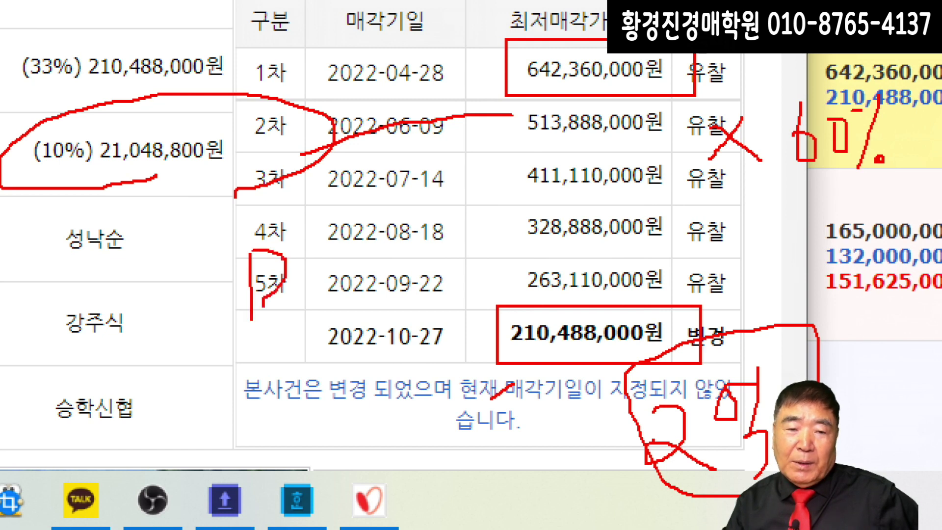
mouse_move(353, 246)
left_mouse_down()
mouse_move(349, 293)
mouse_move(310, 301)
left_mouse_up()
mouse_move(372, 248)
left_mouse_down()
mouse_move(369, 328)
mouse_move(377, 273)
mouse_move(420, 300)
mouse_move(248, 215)
mouse_move(395, 318)
mouse_move(464, 280)
mouse_move(476, 294)
left_mouse_up()
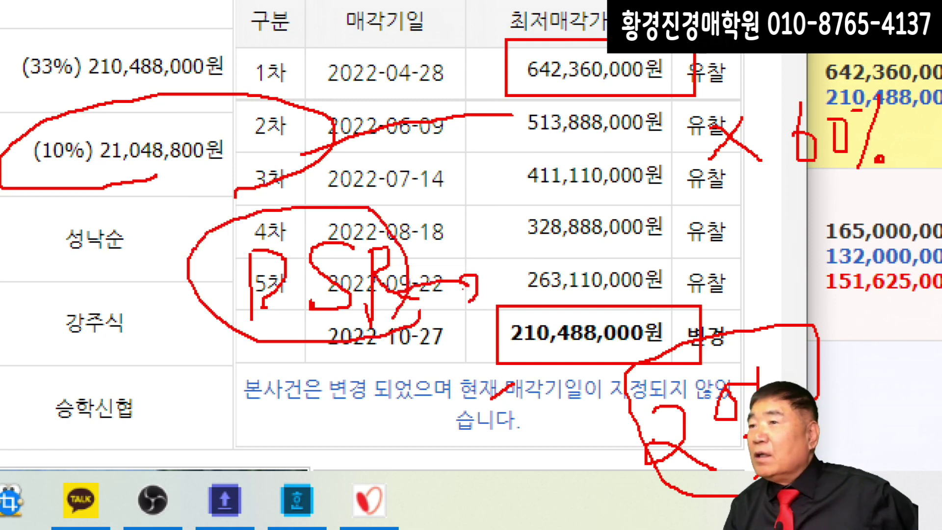
left_click_drag(594, 439, 742, 428)
left_click_drag(397, 375, 398, 451)
mouse_move(468, 373)
left_mouse_down()
mouse_move(466, 405)
mouse_move(490, 368)
mouse_move(488, 412)
left_mouse_up()
mouse_move(491, 408)
left_mouse_down()
mouse_move(505, 449)
mouse_move(596, 366)
left_mouse_up()
- Annotate around the 210,488,000원 box, clear the ink, and scroll down toward the photos
mouse_move(525, 349)
left_mouse_down()
mouse_move(582, 343)
mouse_move(582, 382)
left_mouse_up()
mouse_move(594, 275)
left_mouse_down()
mouse_move(583, 297)
mouse_move(608, 313)
left_mouse_up()
left_click_drag(599, 328, 622, 356)
left_click_drag(623, 294, 652, 290)
left_click_drag(637, 292, 656, 319)
left_click_drag(654, 334, 642, 357)
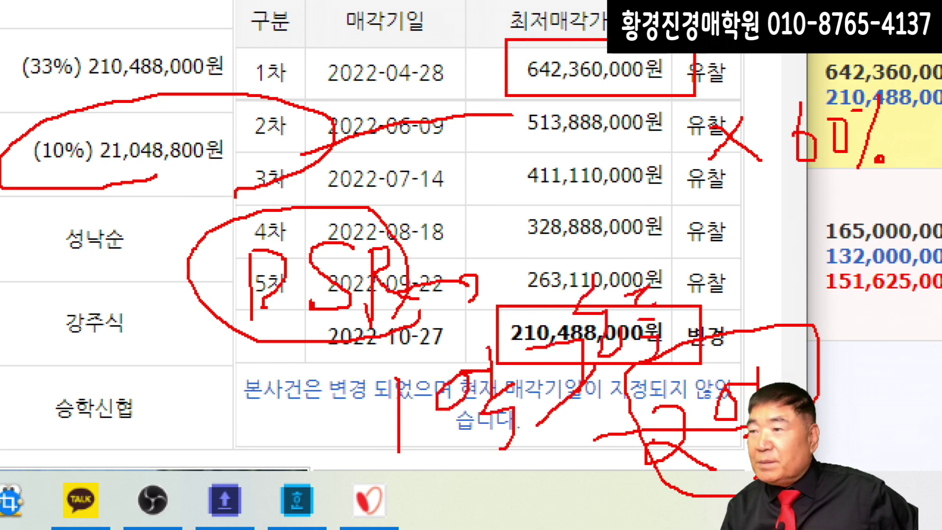
left_click_drag(596, 313, 642, 360)
left_click_drag(593, 299, 625, 293)
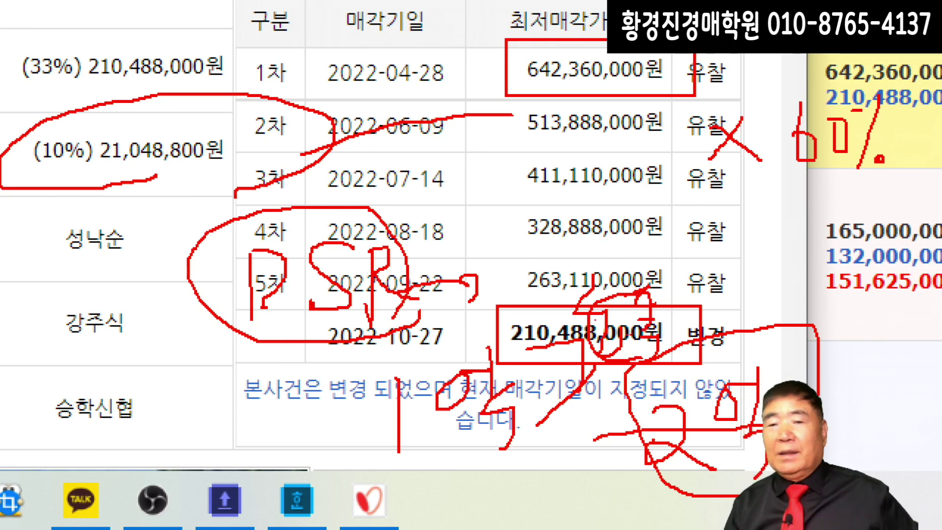
key("Escape")
scroll(510, 137, "down", 3)
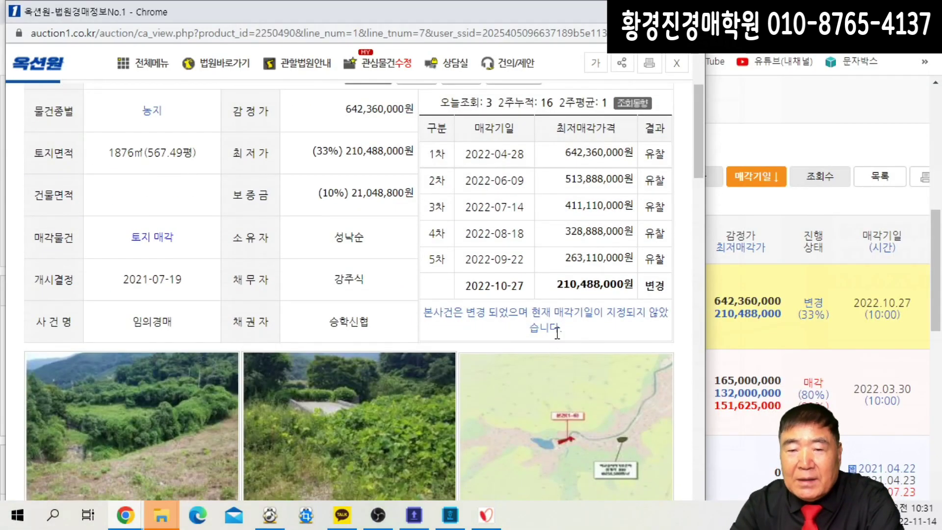
- Open the property photo viewer and look through court photos 2 and 3
scroll(555, 334, "down", 3)
left_click(219, 294)
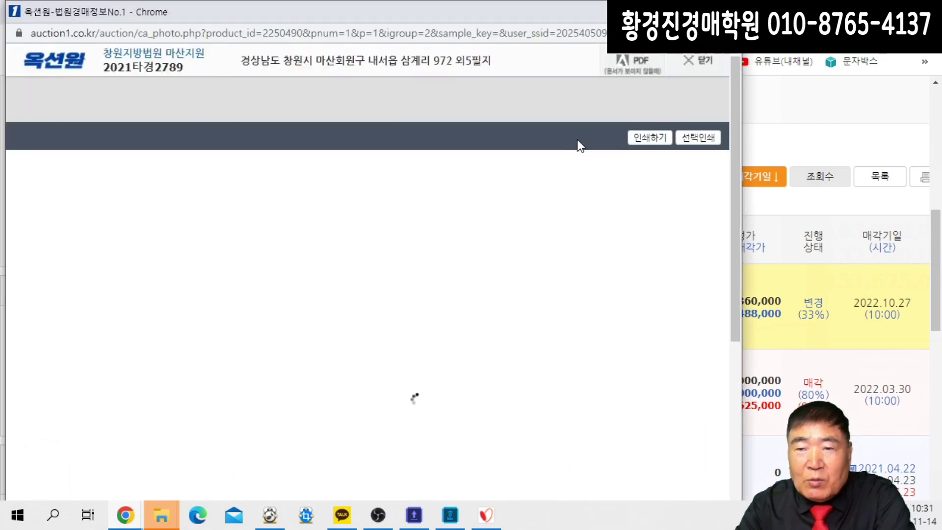
left_click(661, 334)
left_click(661, 428)
- Outline parcels (1)972 to (6)976-2 in red on the 현황도 map, then bring up the area map
scroll(655, 392, "down", 1)
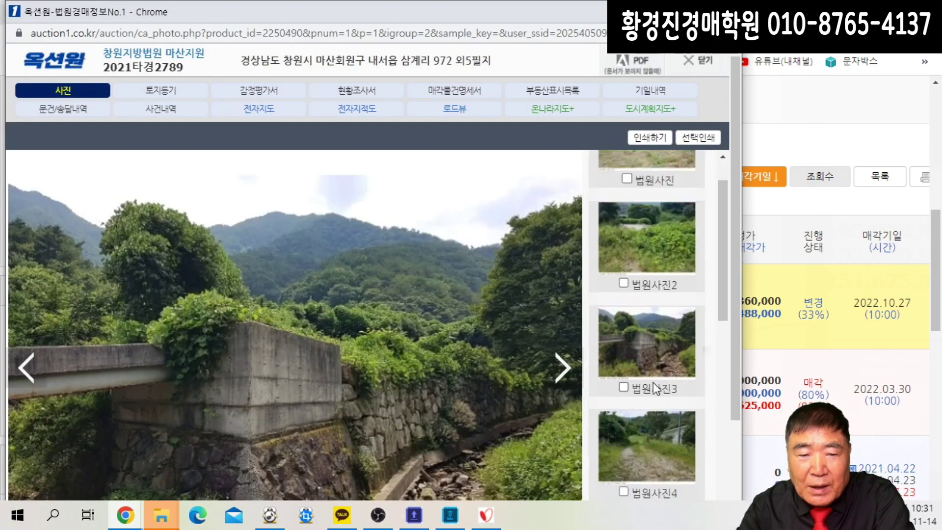
scroll(655, 387, "down", 8)
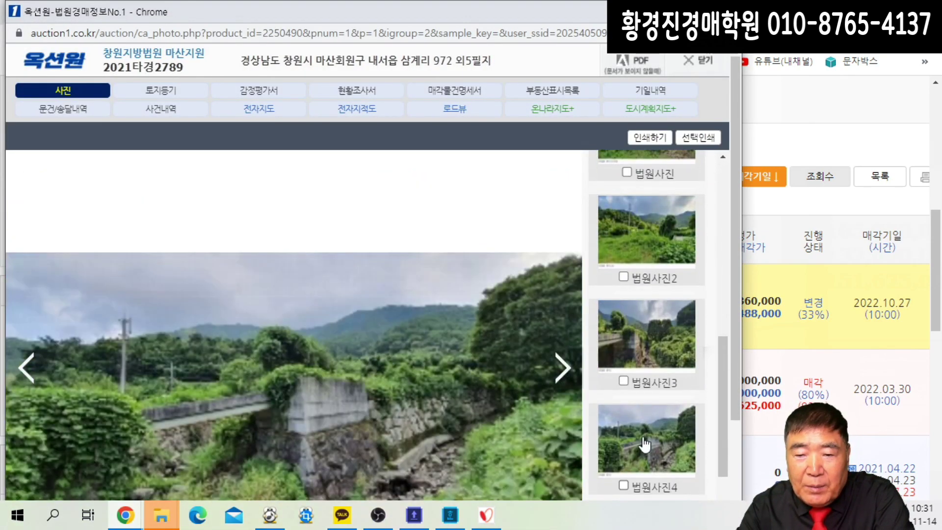
scroll(644, 444, "down", 5)
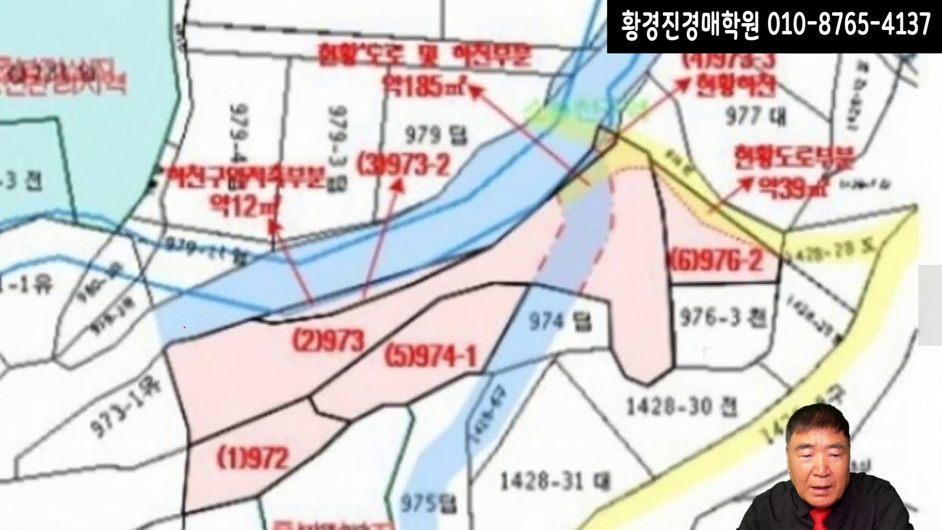
mouse_move(173, 344)
left_mouse_down()
mouse_move(499, 217)
mouse_move(588, 146)
mouse_move(777, 236)
mouse_move(762, 283)
mouse_move(686, 326)
mouse_move(652, 374)
mouse_move(613, 312)
mouse_move(518, 289)
mouse_move(516, 329)
mouse_move(471, 374)
mouse_move(335, 432)
mouse_move(224, 514)
mouse_move(176, 421)
mouse_move(166, 362)
left_mouse_up()
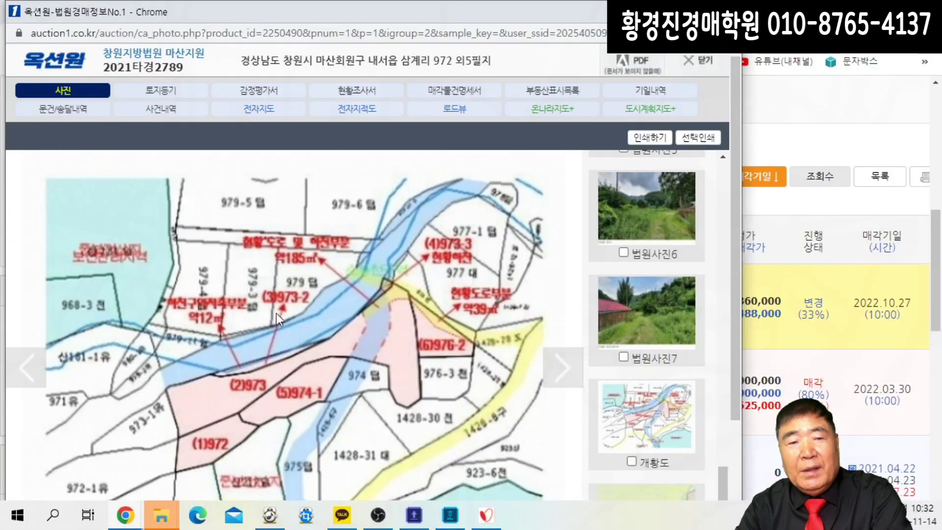
left_click(259, 108)
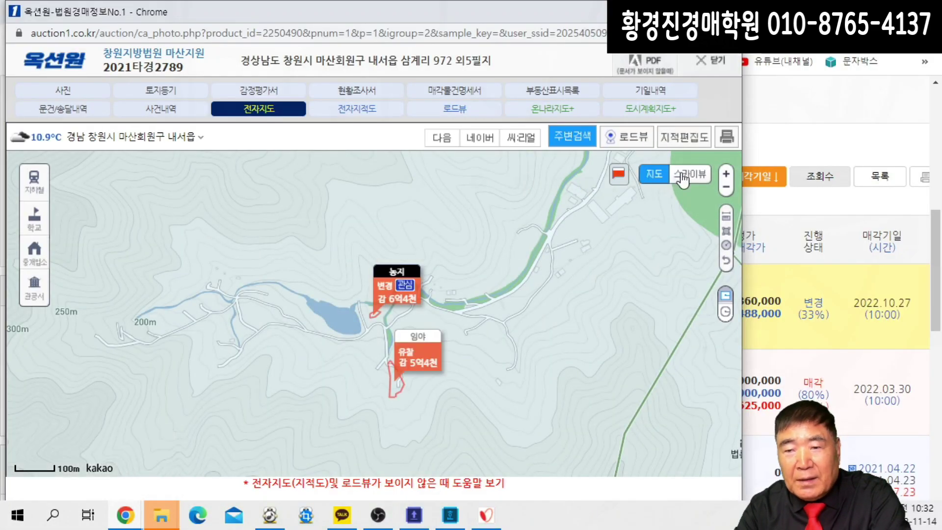
- View the parcel beside 삼계소류지 in 스카이뷰 satellite, then close the map and expand all photos
left_click(686, 175)
scroll(345, 330, "up", 2)
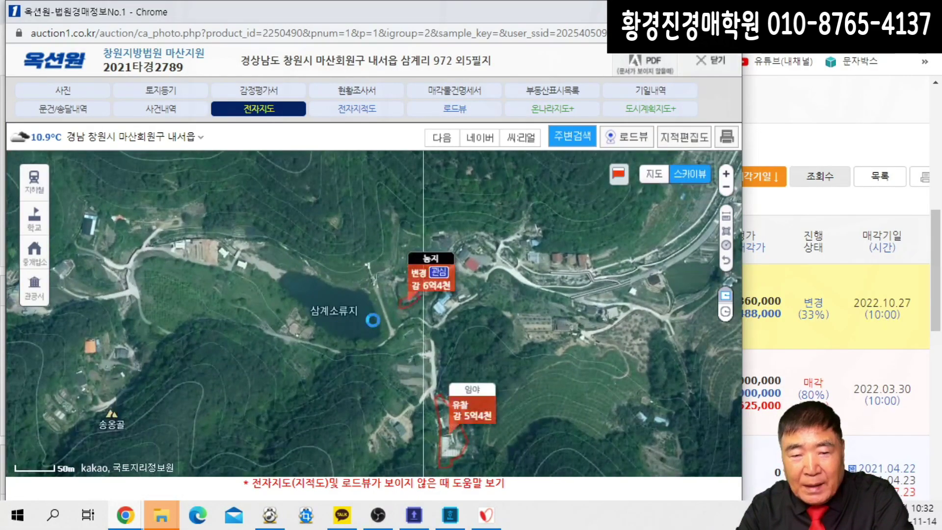
scroll(353, 323, "up", 1)
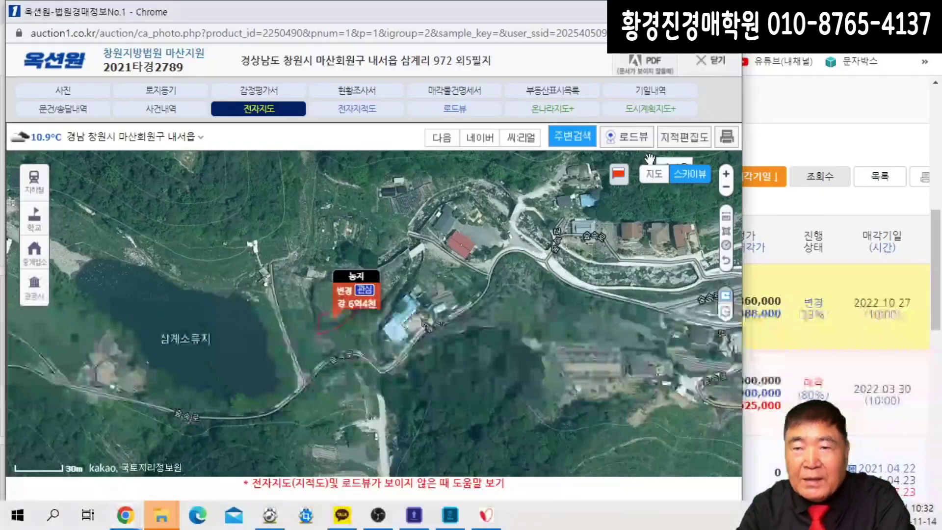
left_click(702, 74)
left_click(349, 375)
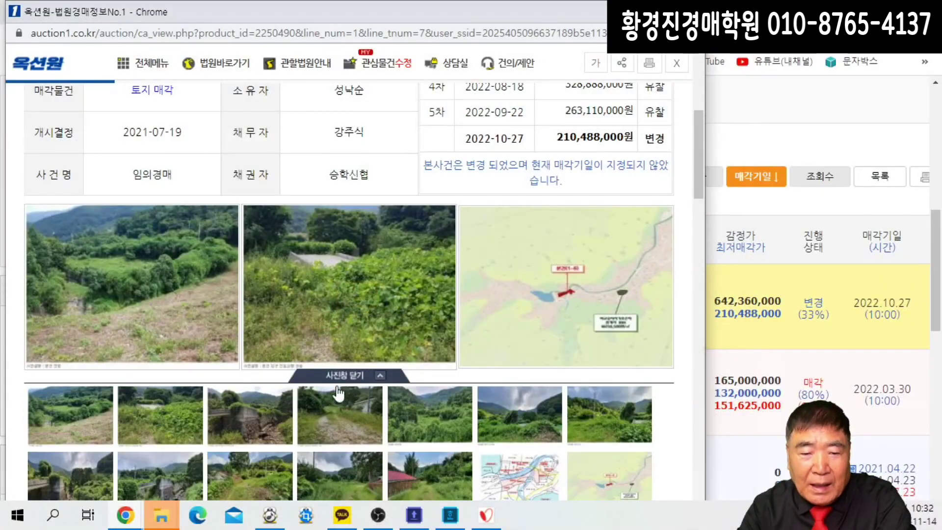
- Open the parcel location map image and circle parcel (1)972
scroll(510, 333, "down", 3)
left_click(511, 335)
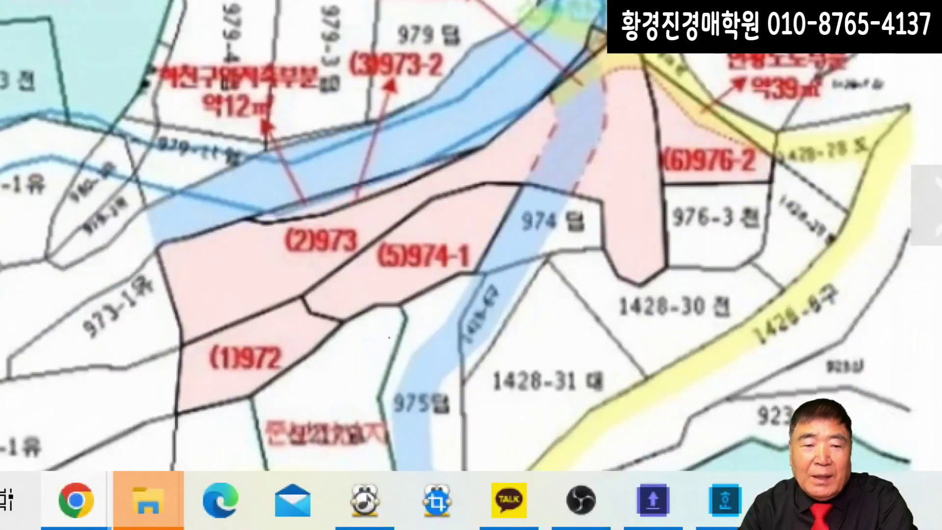
mouse_move(388, 338)
left_mouse_down()
mouse_move(308, 375)
mouse_move(210, 375)
mouse_move(231, 336)
mouse_move(216, 373)
left_mouse_up()
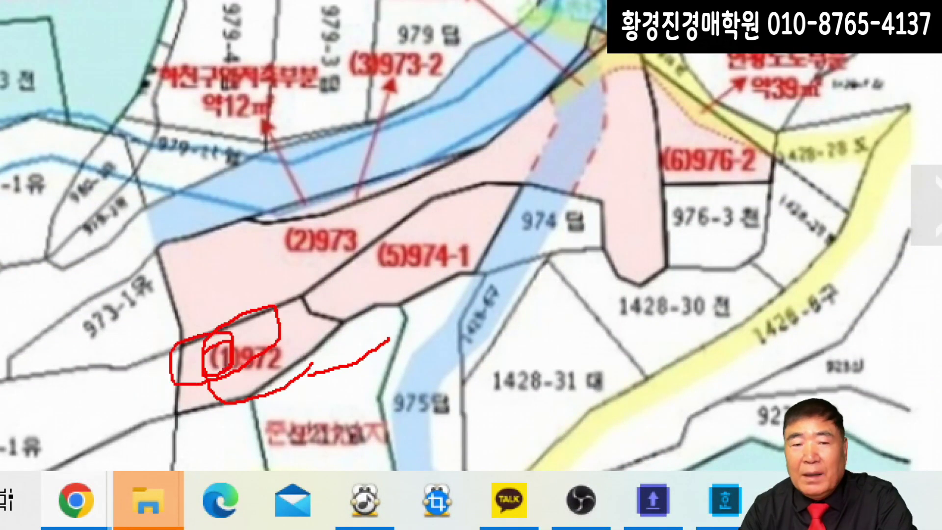
key("Escape")
- View the first court photo, then close the photo viewer and the auction detail window
left_click(646, 193)
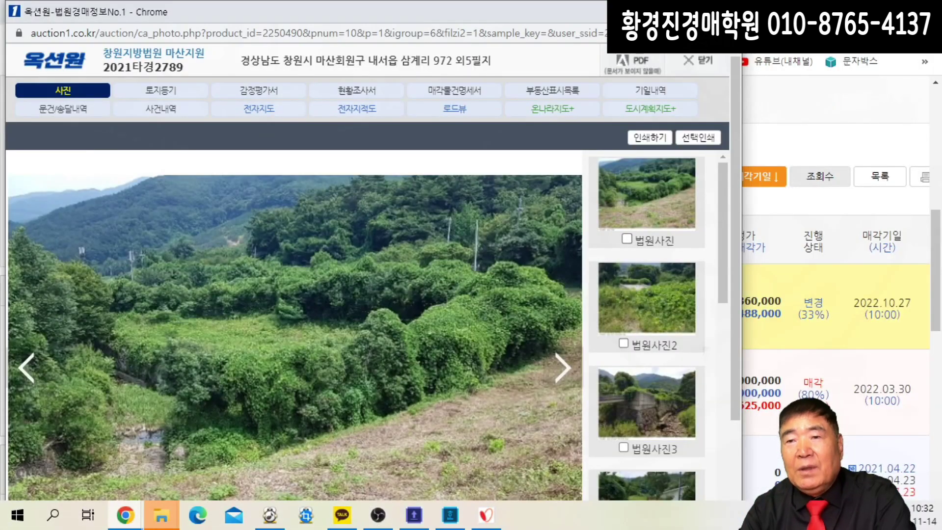
left_click(697, 61)
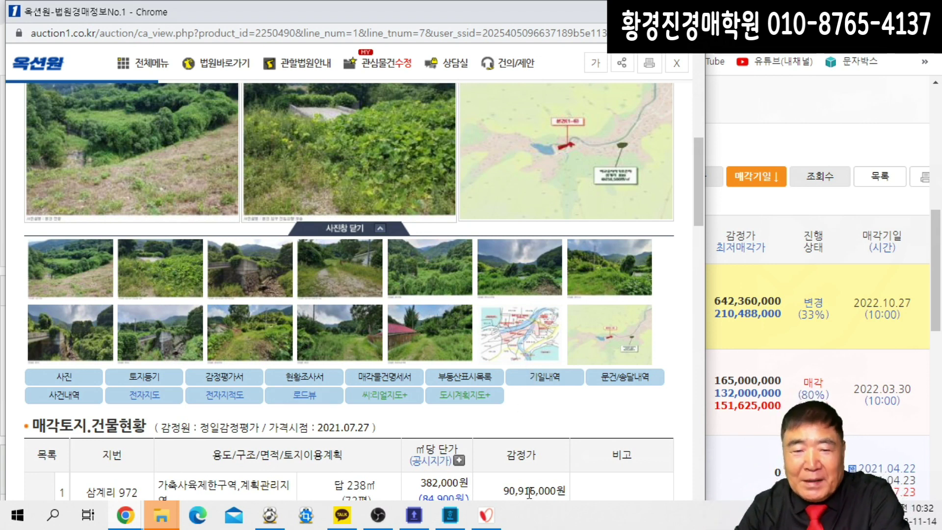
left_click(487, 518)
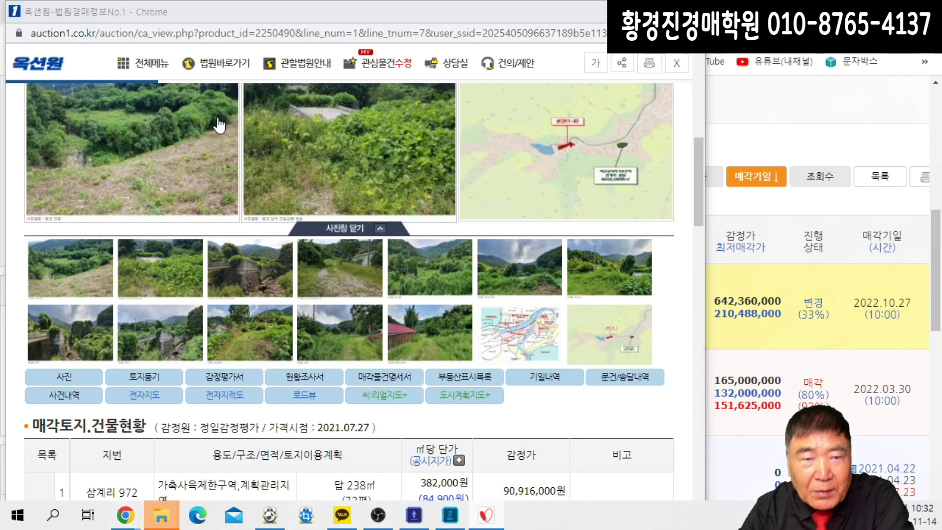
left_click(676, 63)
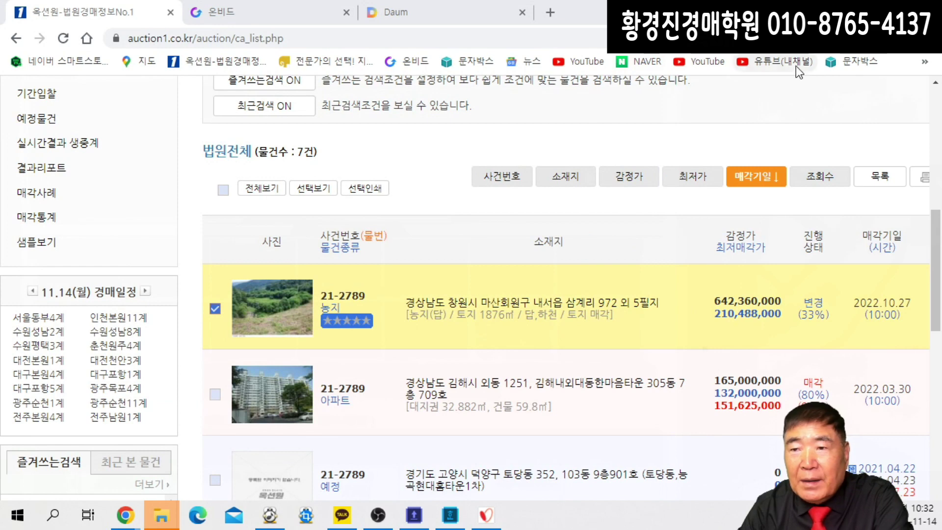
- Go to Daum from the bookmarks and search for 랜드맵
left_click(923, 61)
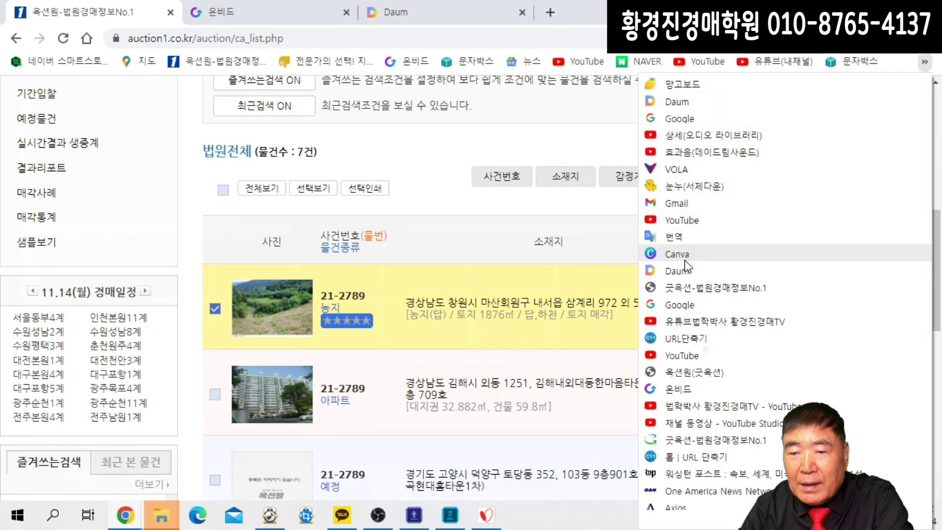
left_click(668, 273)
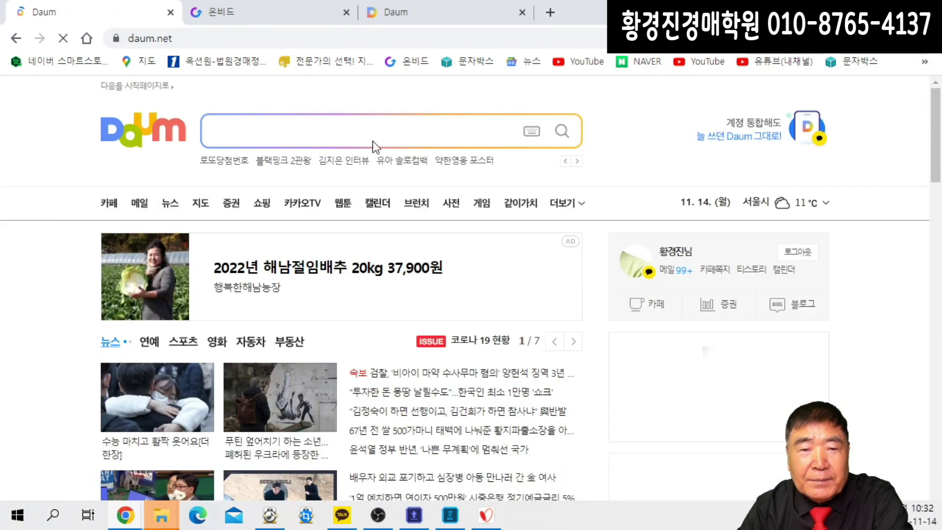
type("랜드맵")
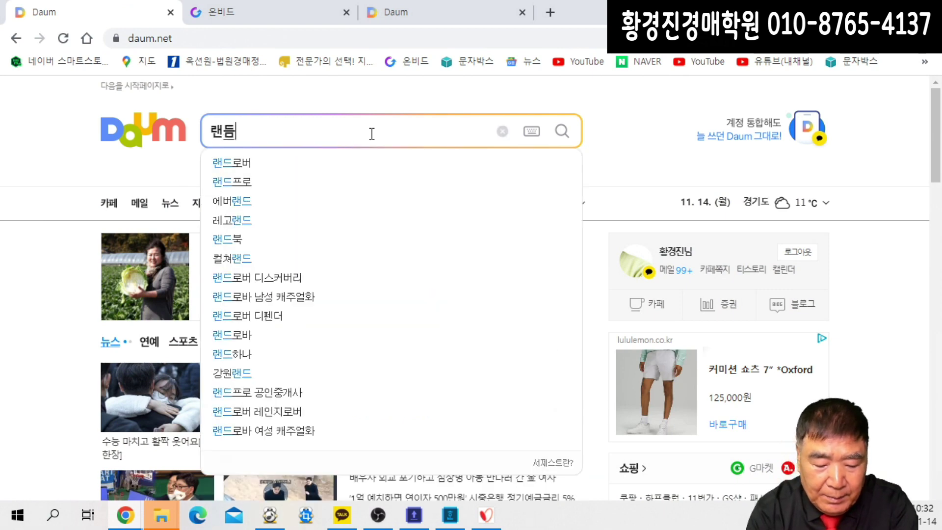
key("Return")
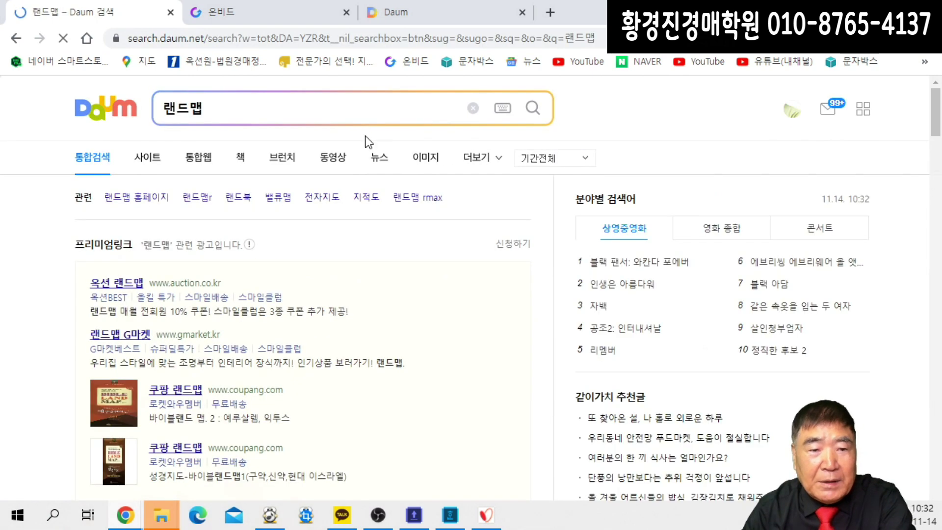
- Find the landmap.co.kr entry in the results, mark it, and open the site
scroll(253, 284, "down", 5)
scroll(255, 277, "down", 1)
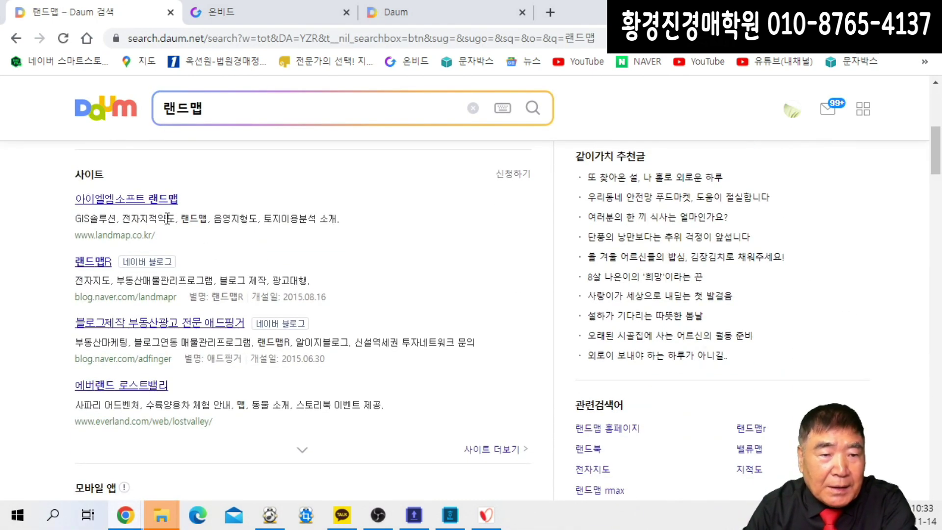
key("ctrl+1")
mouse_move(293, 272)
left_mouse_down()
mouse_move(179, 281)
mouse_move(378, 177)
left_mouse_up()
key("Escape")
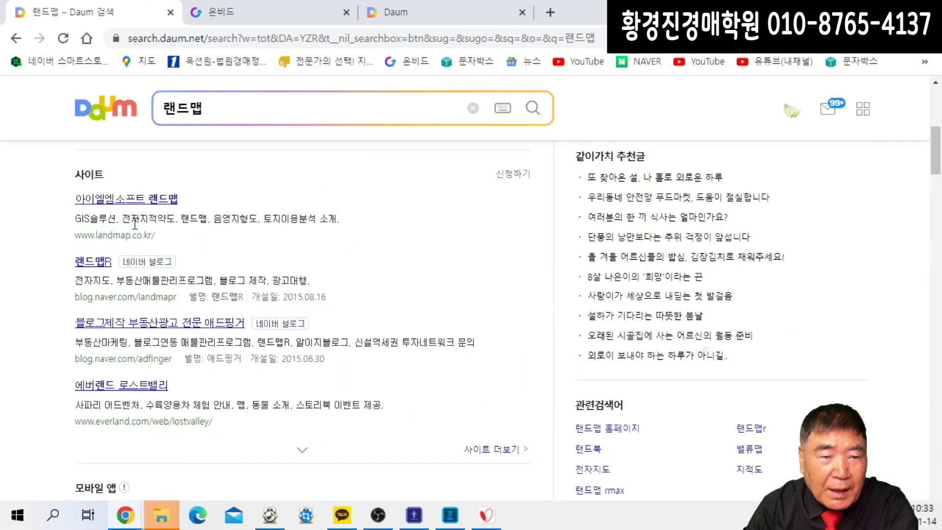
left_click(137, 236)
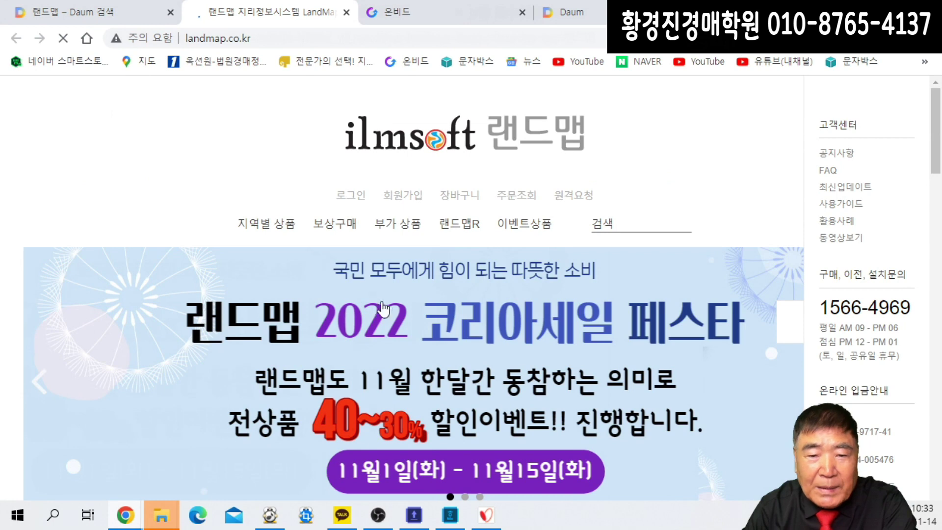
- Scroll to 추천 상품 and look over the 경남+부산 map product at 770,000원
scroll(401, 301, "down", 3)
scroll(403, 304, "down", 6)
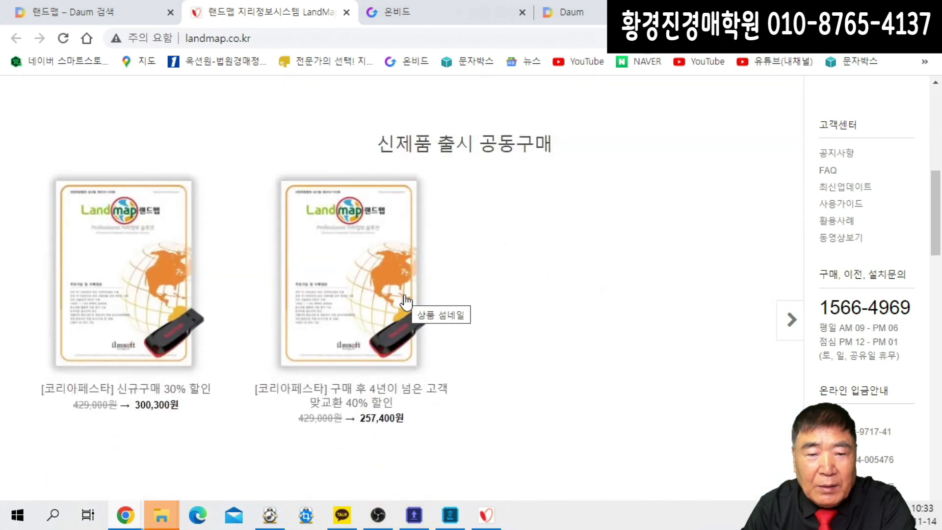
scroll(405, 302, "down", 3)
scroll(404, 295, "down", 5)
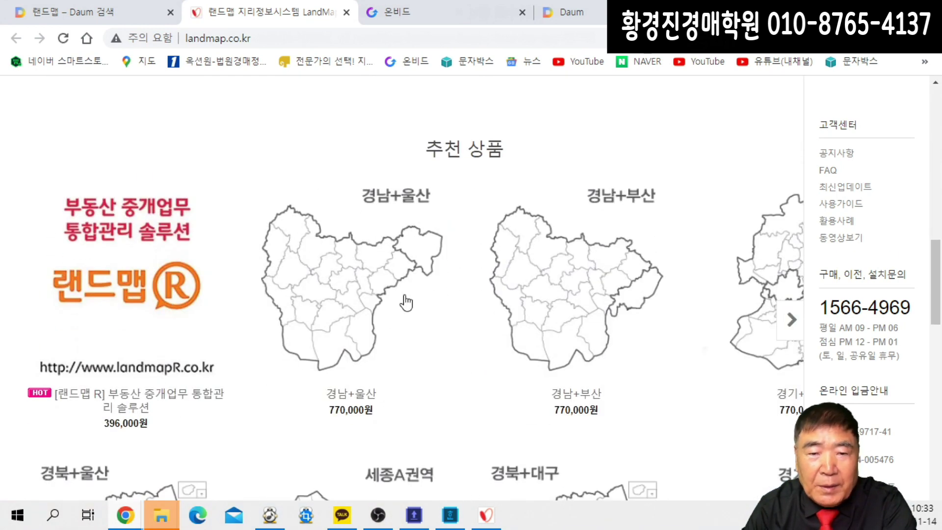
scroll(405, 301, "down", 2)
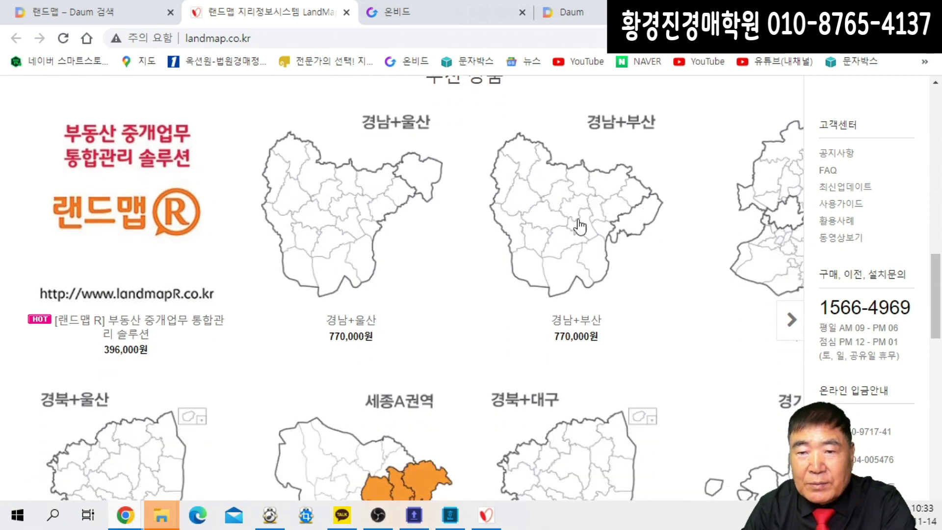
left_click(565, 251)
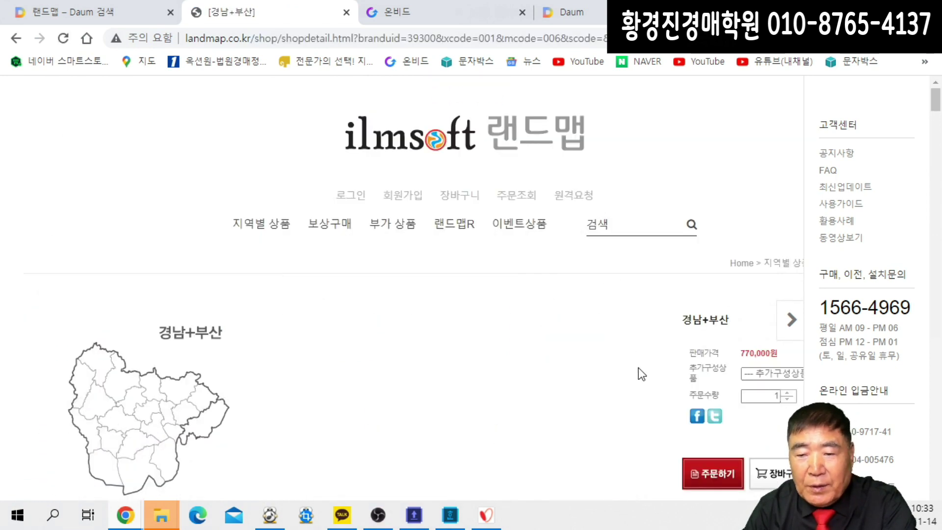
scroll(637, 368, "down", 3)
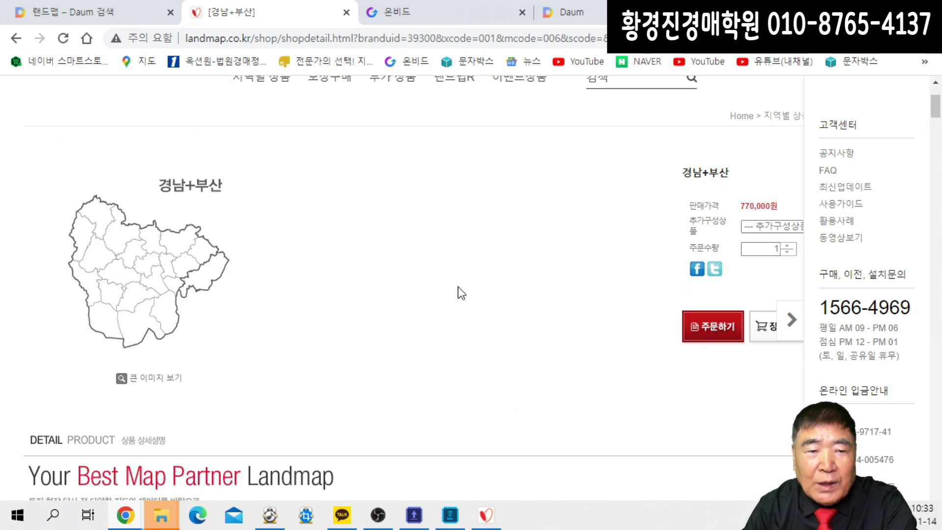
mouse_move(224, 302)
left_mouse_down()
mouse_move(52, 310)
mouse_move(184, 305)
left_mouse_up()
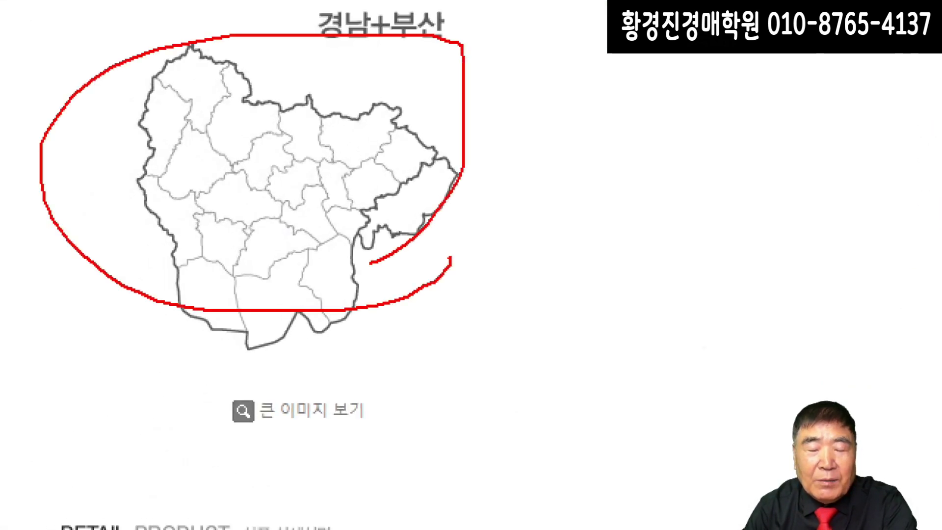
scroll(483, 118, "up", 3)
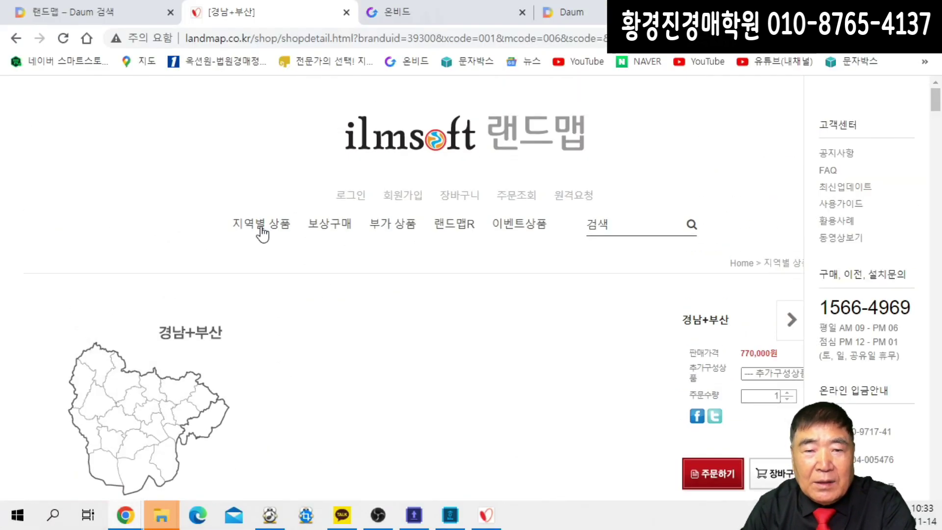
- Return to the 랜드맵 home page and browse down and back up it
left_click(510, 149)
scroll(442, 330, "down", 6)
scroll(443, 330, "down", 7)
scroll(448, 327, "down", 10)
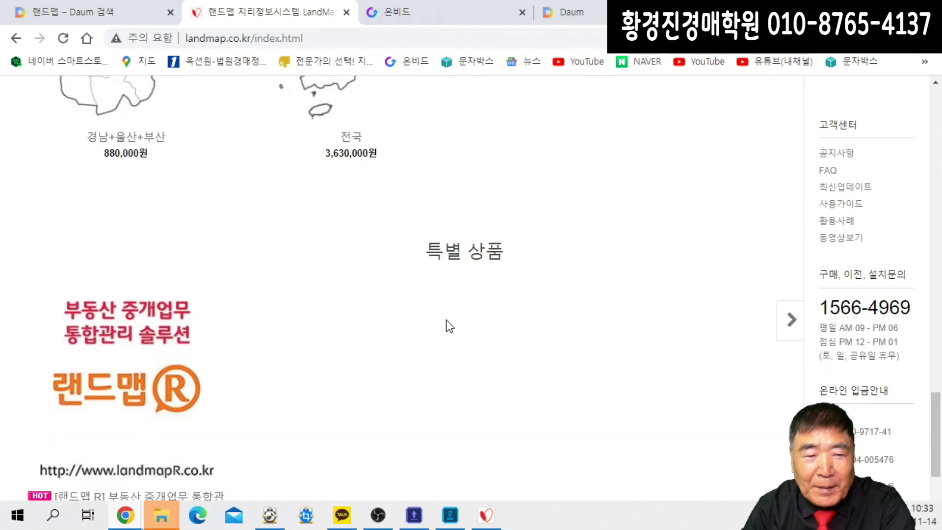
scroll(449, 326, "down", 3)
scroll(451, 314, "up", 10)
scroll(458, 319, "up", 14)
scroll(460, 318, "down", 4)
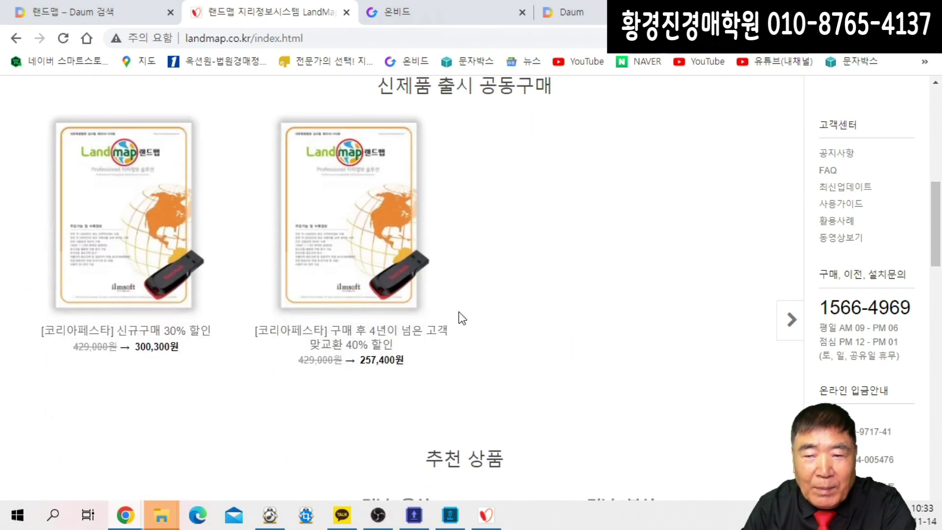
scroll(342, 316, "up", 5)
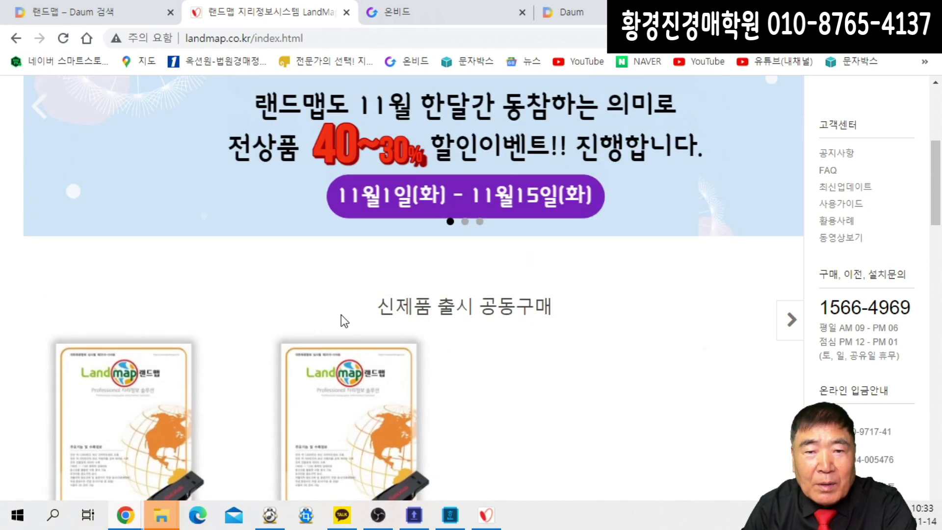
scroll(342, 317, "up", 5)
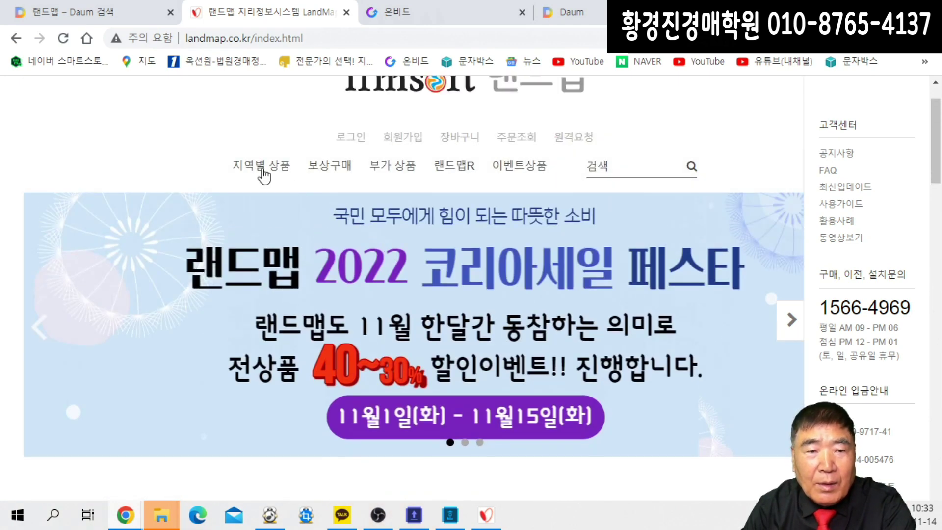
- Browse the regional map products listing
left_click(263, 169)
scroll(345, 357, "down", 4)
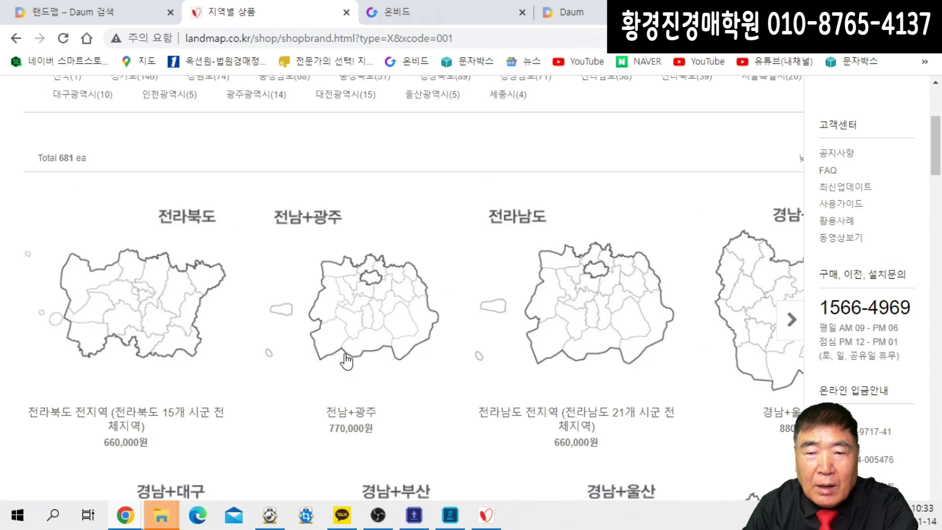
scroll(346, 361, "down", 8)
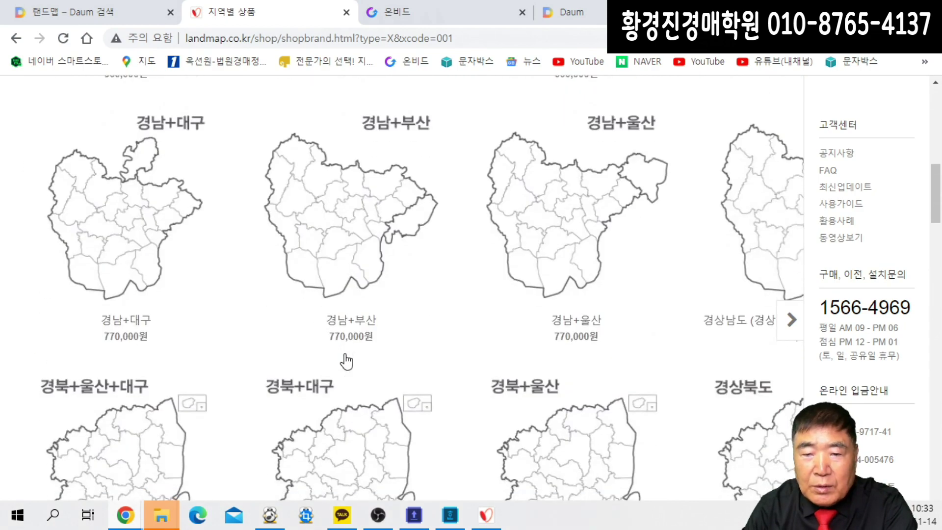
scroll(346, 361, "down", 20)
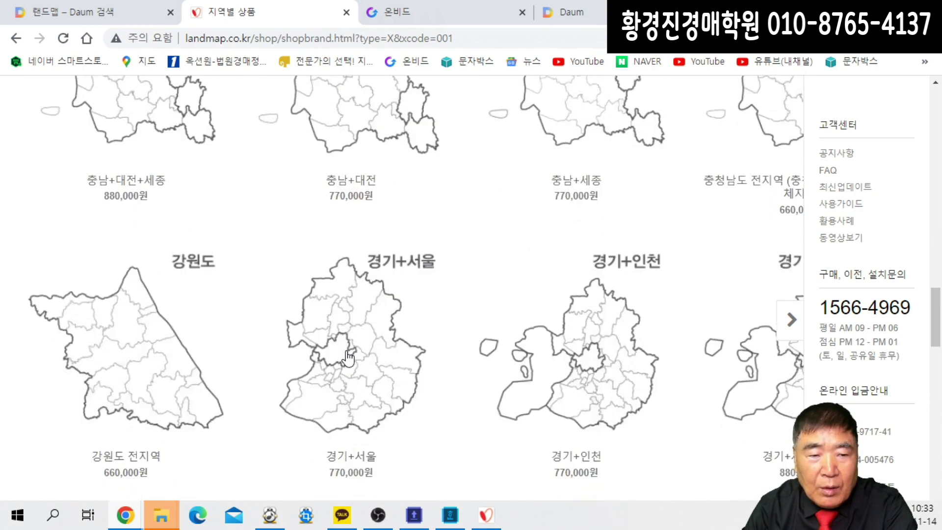
scroll(349, 358, "down", 12)
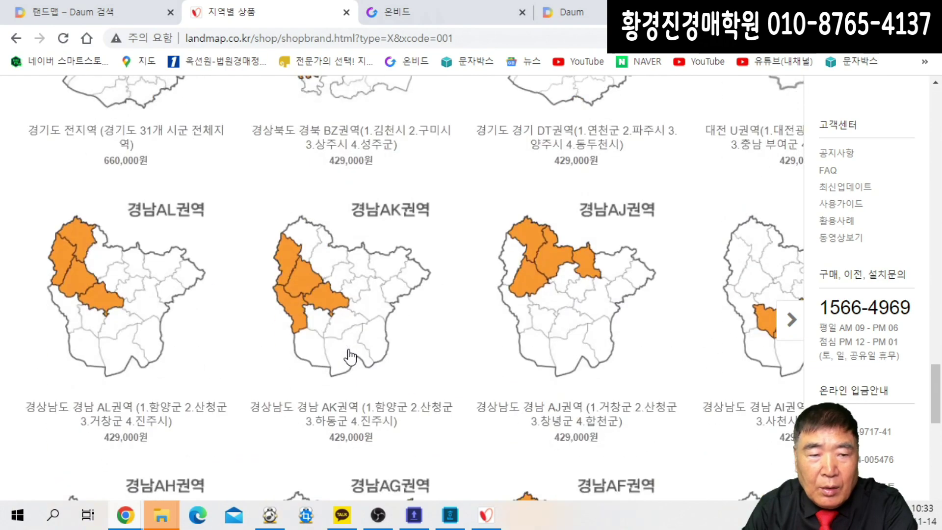
scroll(350, 357, "down", 15)
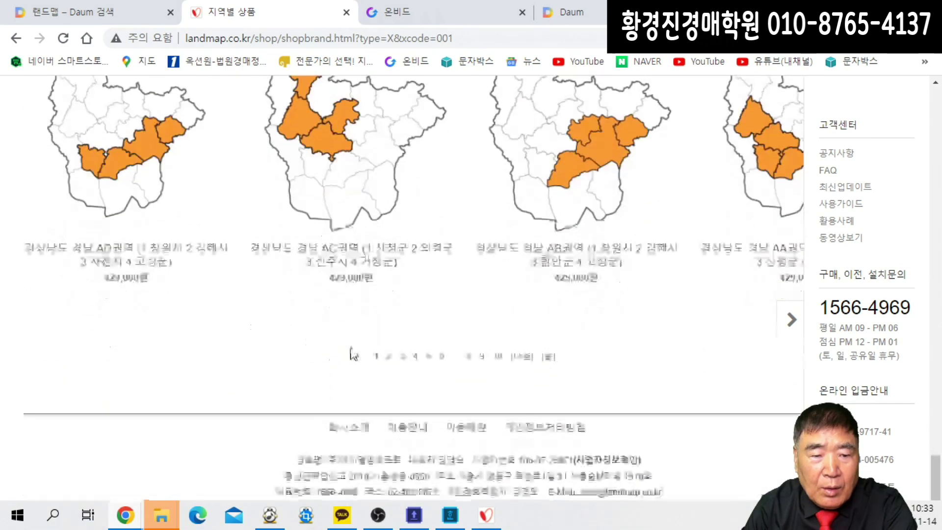
scroll(352, 351, "up", 20)
scroll(357, 352, "up", 20)
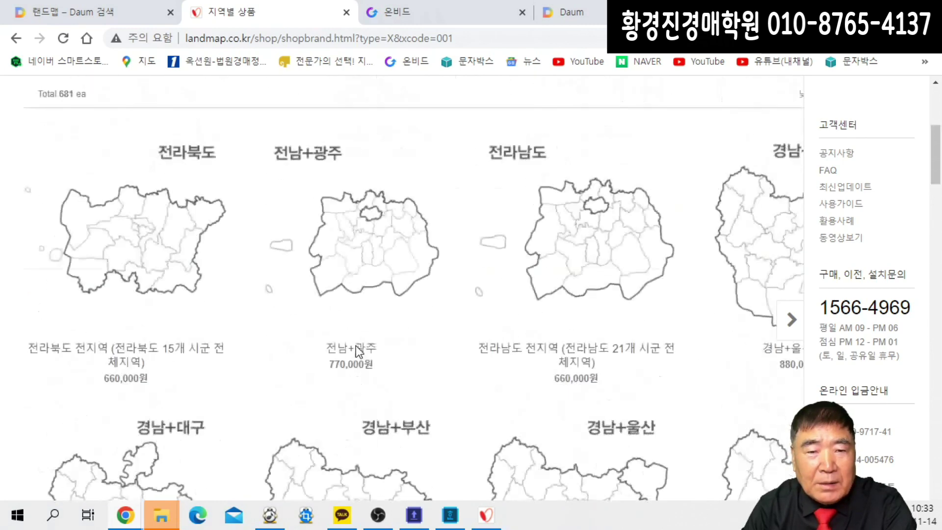
scroll(356, 351, "up", 7)
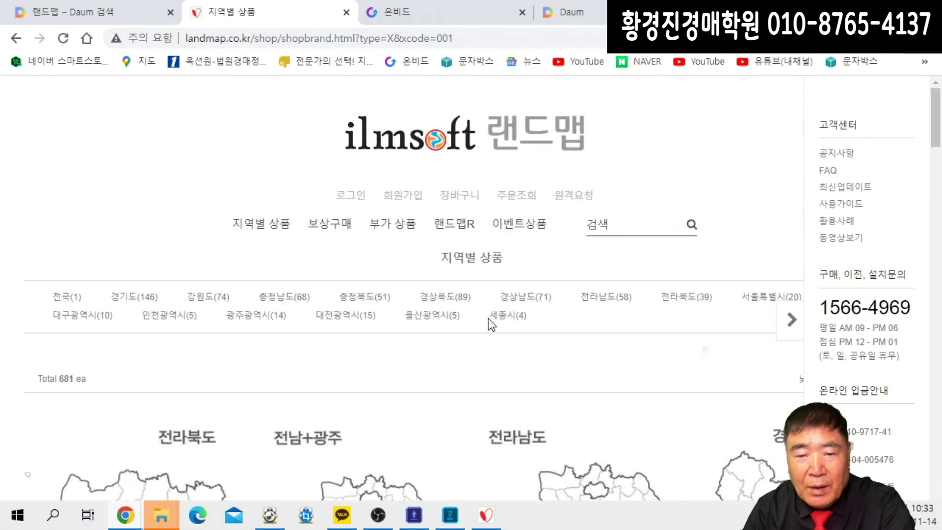
- Filter to the 전국 nationwide package and circle its 3,630,000원 price
left_click(57, 300)
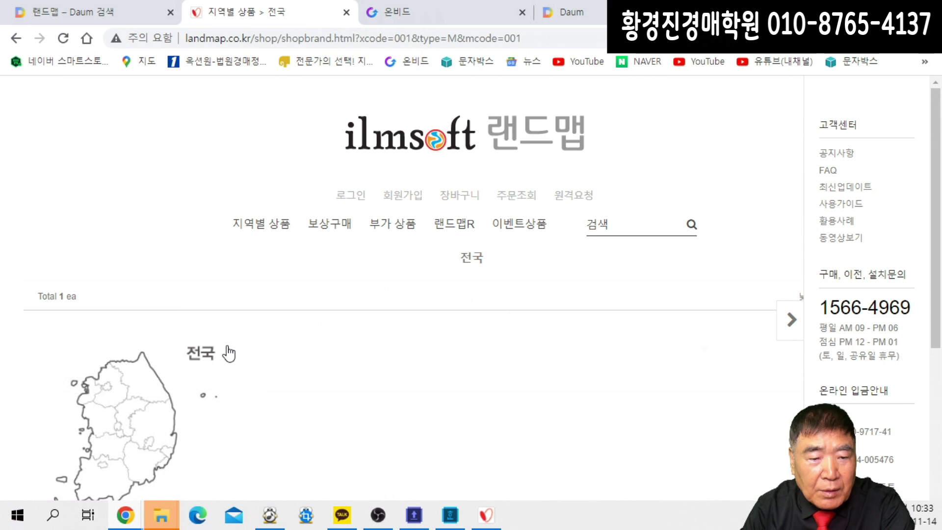
scroll(228, 350, "down", 5)
mouse_move(160, 301)
left_mouse_down()
mouse_move(82, 298)
mouse_move(162, 312)
left_mouse_up()
mouse_move(324, 287)
left_mouse_down()
mouse_move(43, 224)
mouse_move(318, 270)
left_mouse_up()
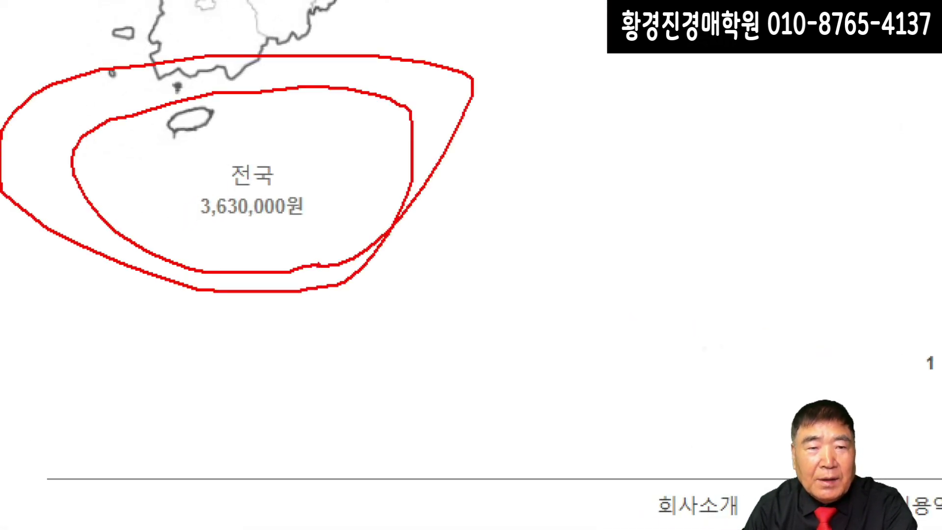
left_click(445, 289)
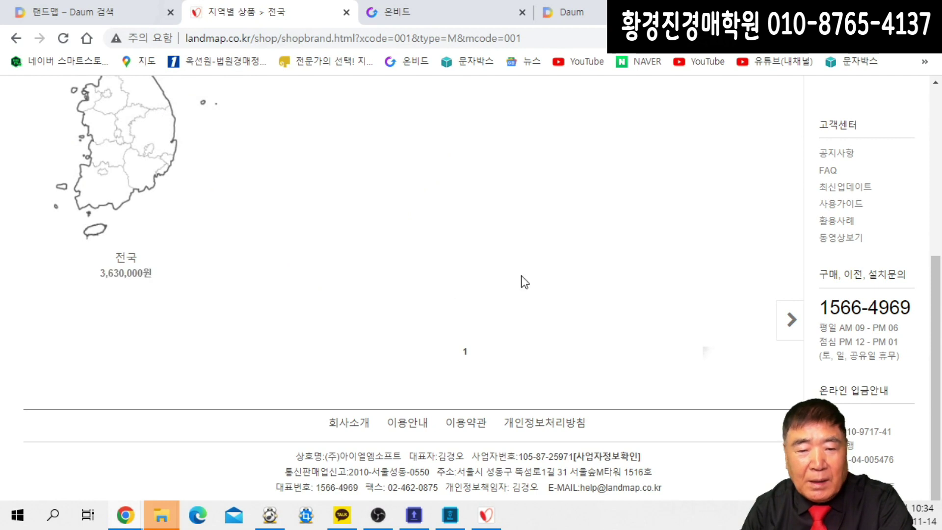
- Bring up the LandMap desktop program maximized over the Changwon–Masan map, then open its search options
left_click(484, 519)
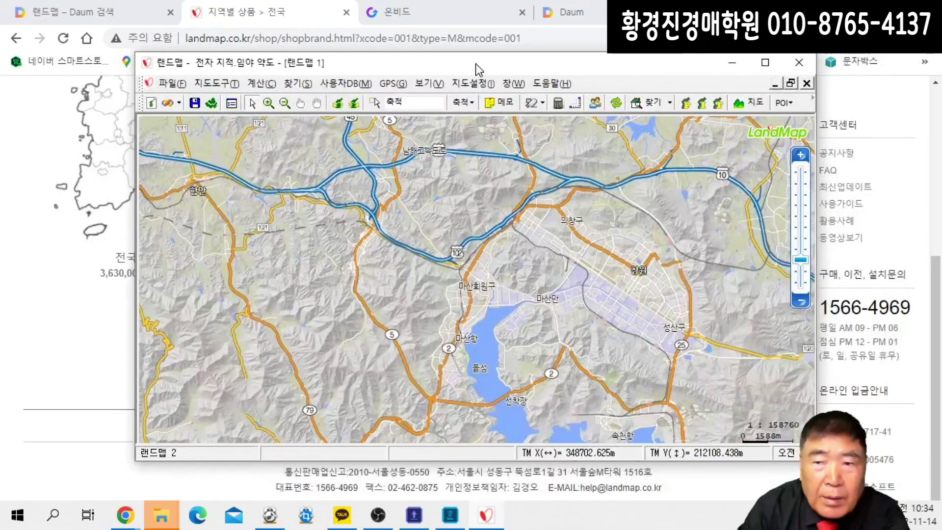
left_click(765, 63)
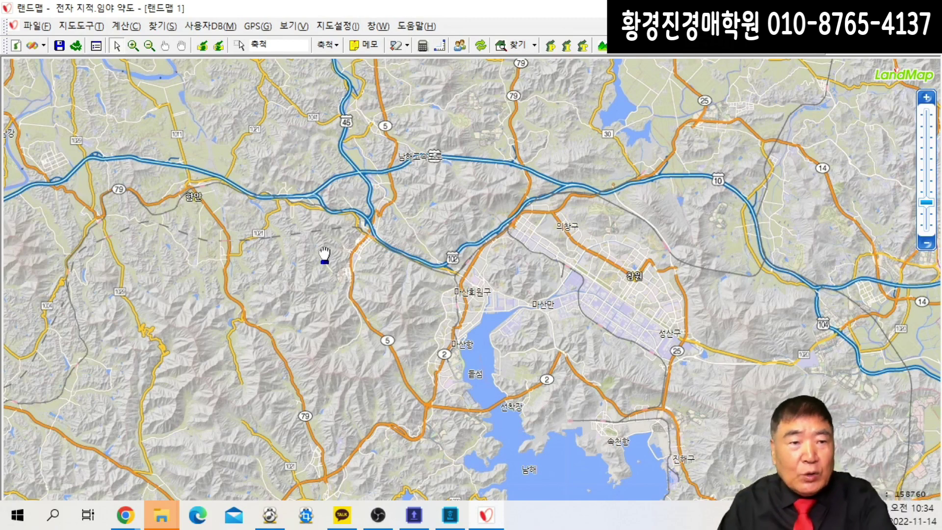
left_click(166, 27)
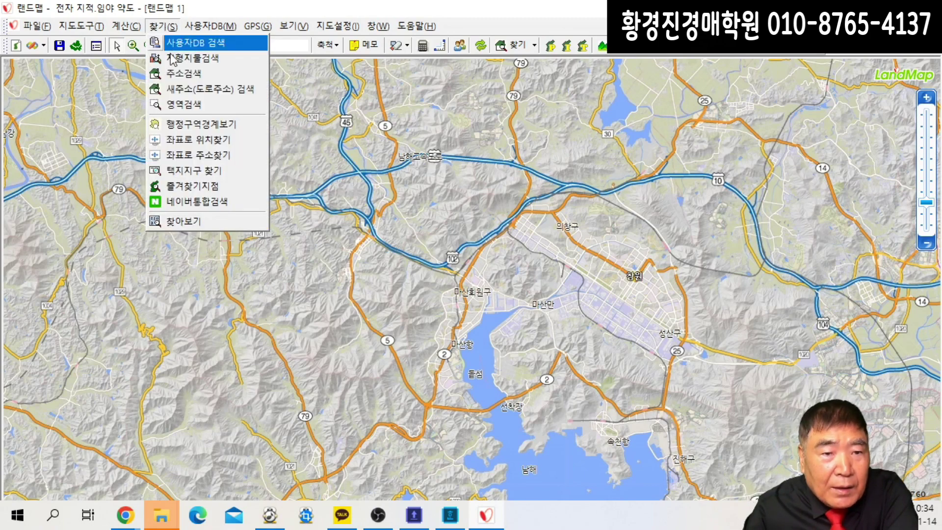
- In the address search, choose province 경상남도 and district 창원시마산회원구
left_click(187, 77)
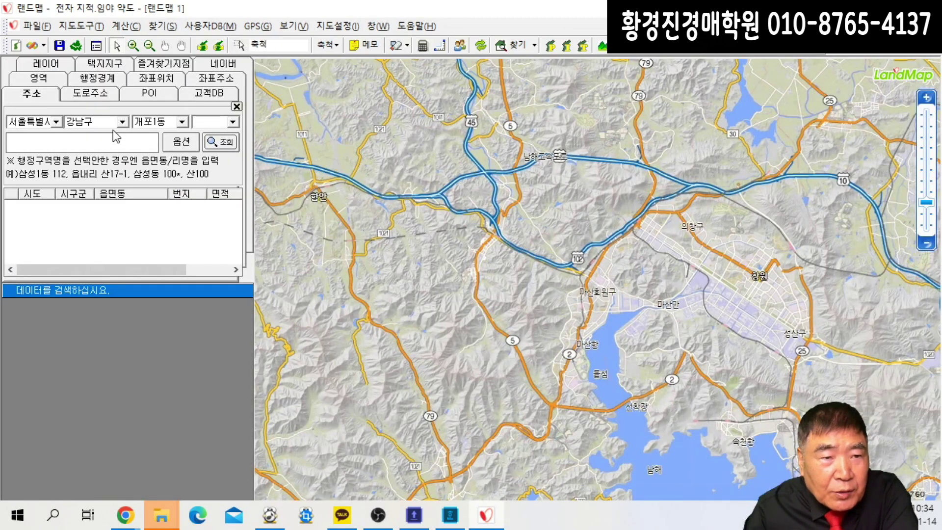
left_click(56, 121)
scroll(42, 185, "down", 2)
scroll(43, 185, "down", 3)
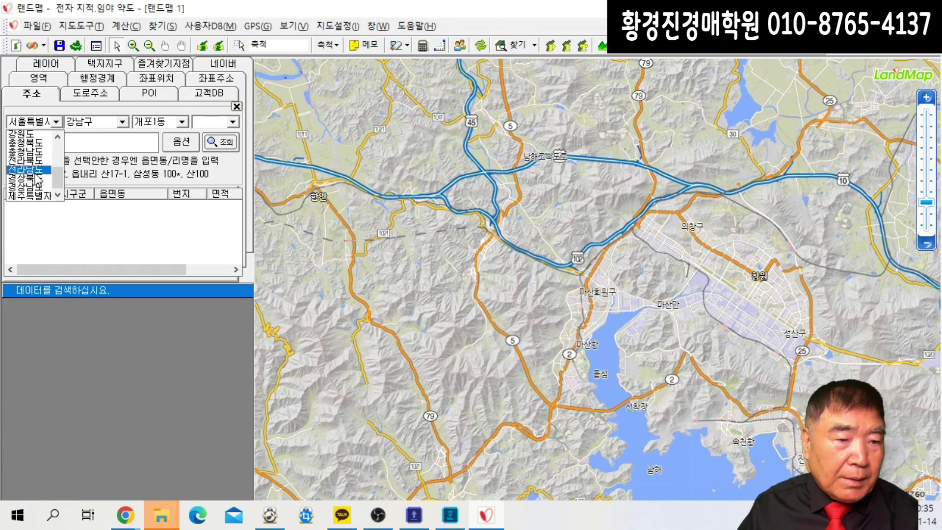
left_click(31, 186)
left_click(123, 121)
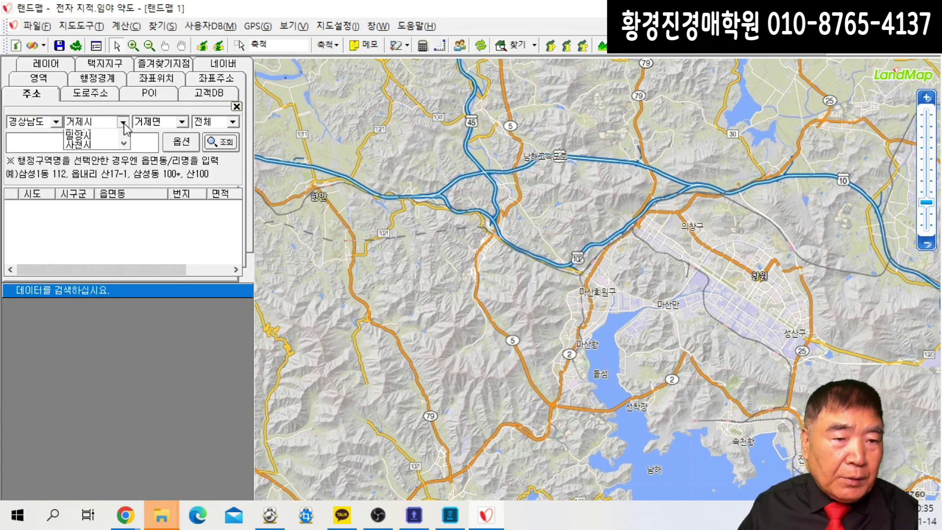
scroll(113, 189, "down", 2)
scroll(110, 181, "down", 3)
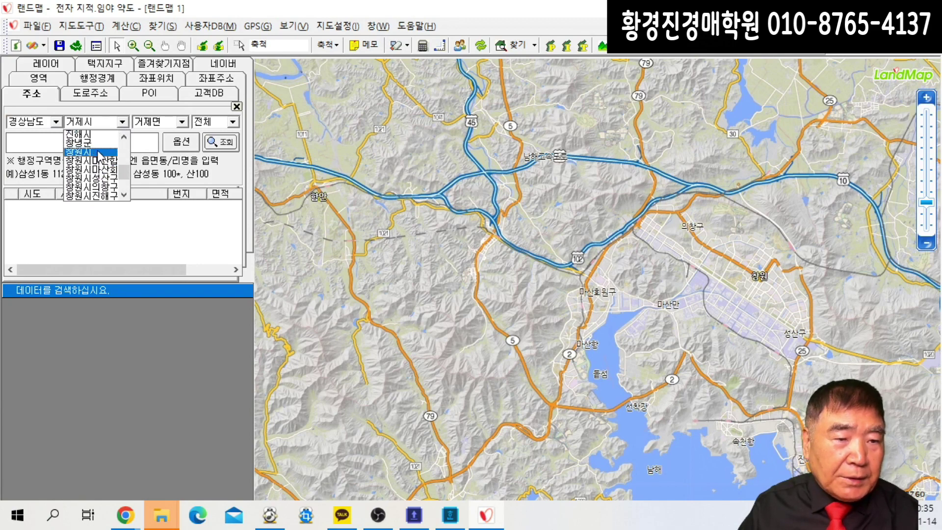
left_click(100, 169)
- Pick 내서읍 and 삼계리, then search lot number 972
left_click(181, 122)
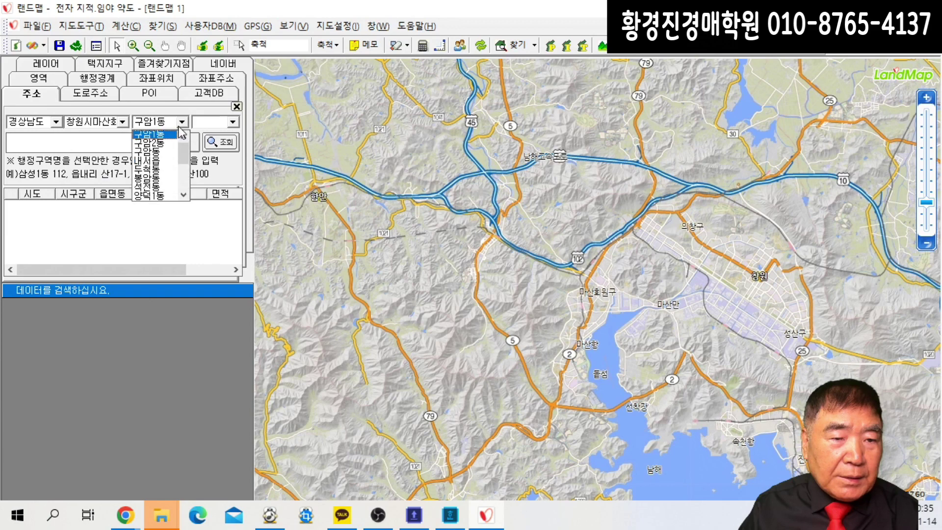
left_click(162, 167)
left_click(233, 122)
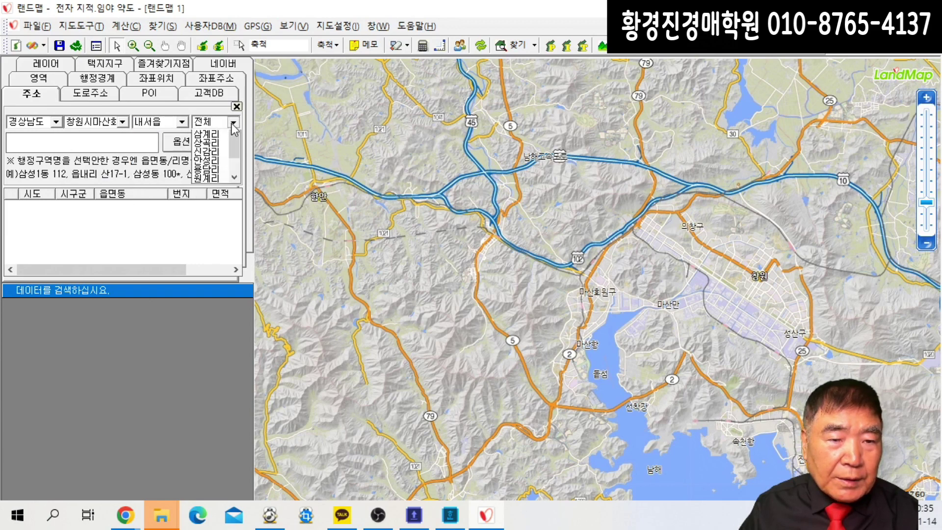
left_click(217, 158)
left_click(111, 146)
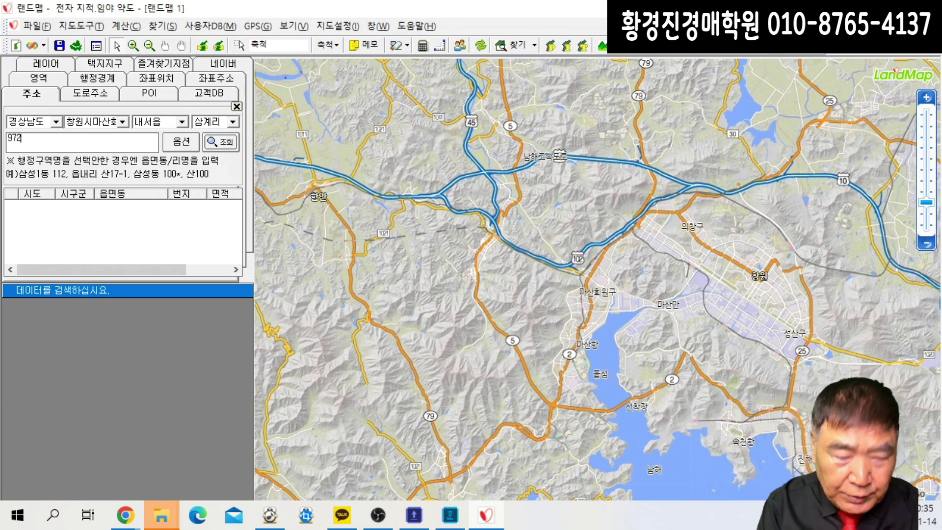
type("972")
left_click(221, 144)
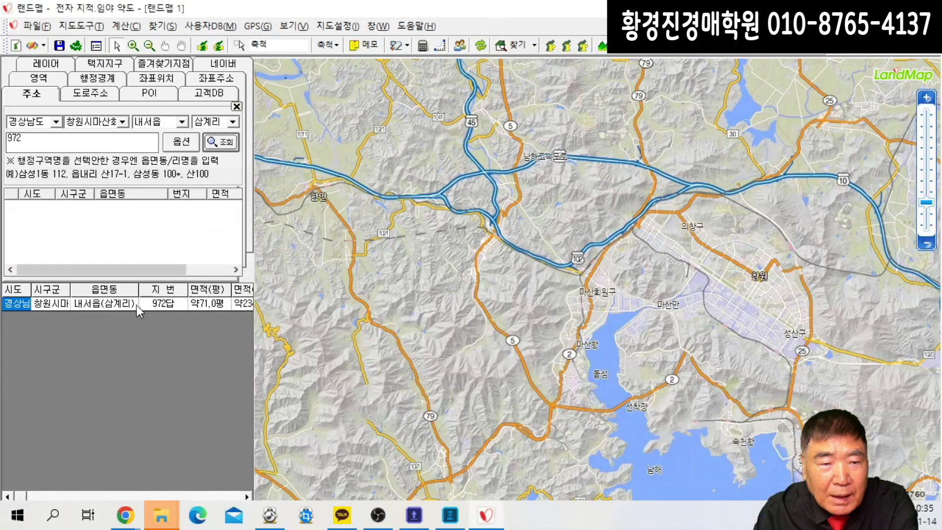
- Centre the map on the 972답 result and zoom in to about 1:620
double_click(232, 242)
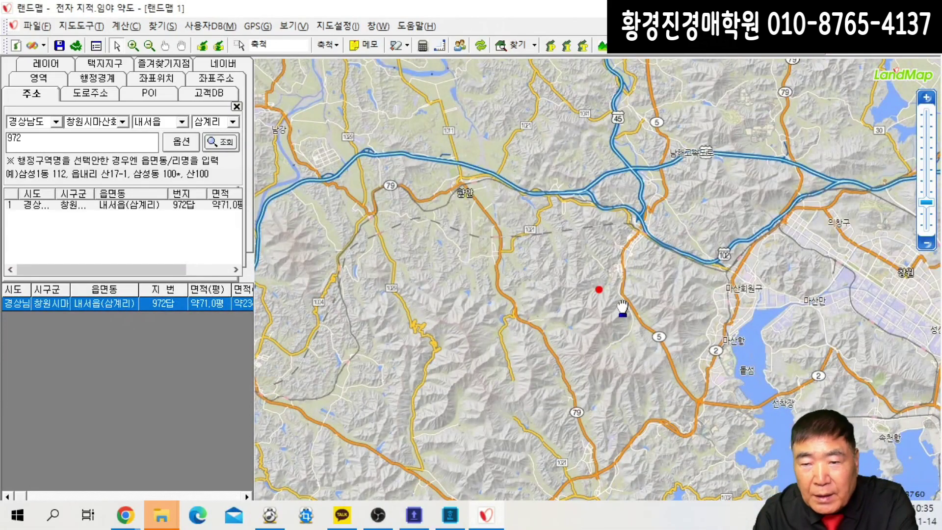
scroll(623, 307, "up", 3)
scroll(626, 303, "up", 2)
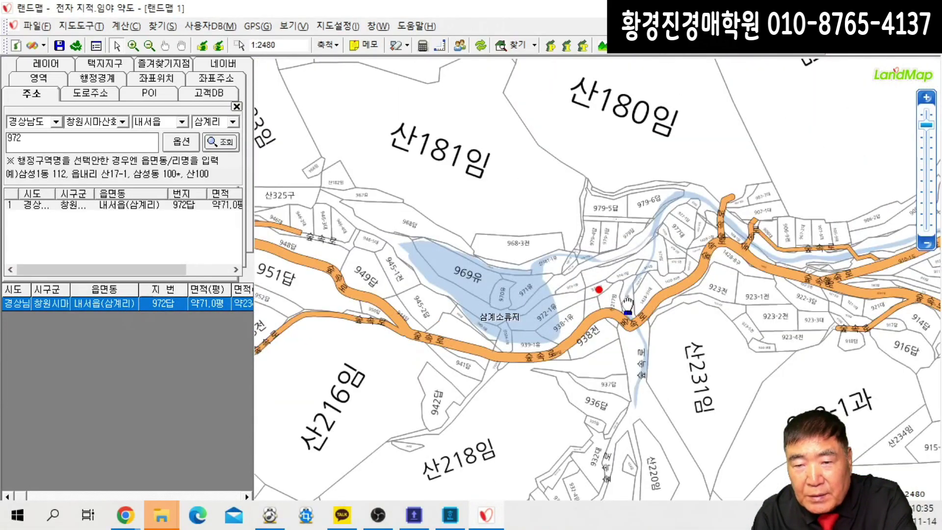
scroll(637, 304, "up", 1)
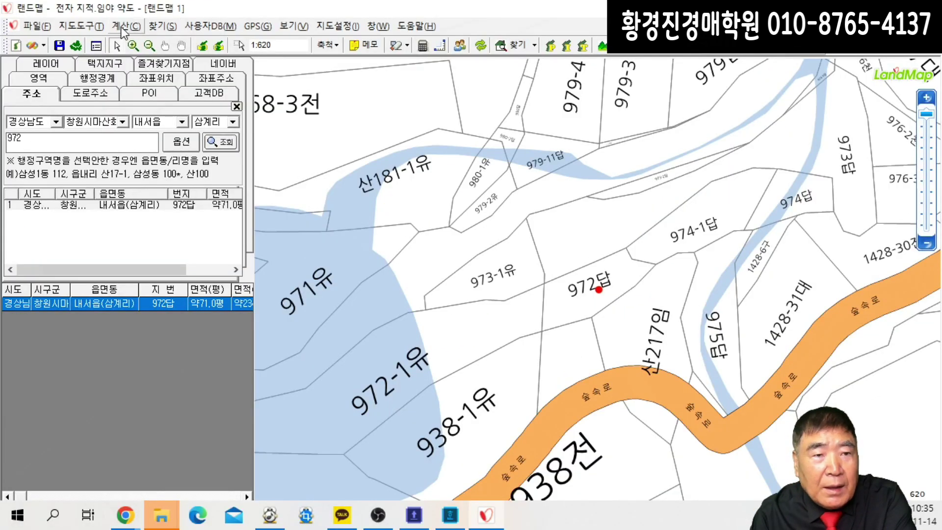
- Switch the map to 지적선택 mode and select parcel 972답 to show its details
left_click(159, 27)
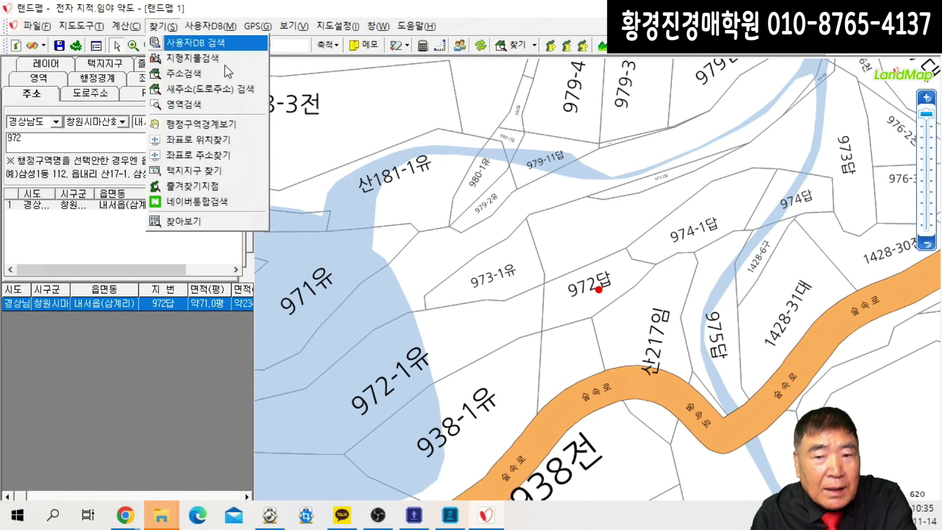
left_click(608, 307)
right_click(591, 293)
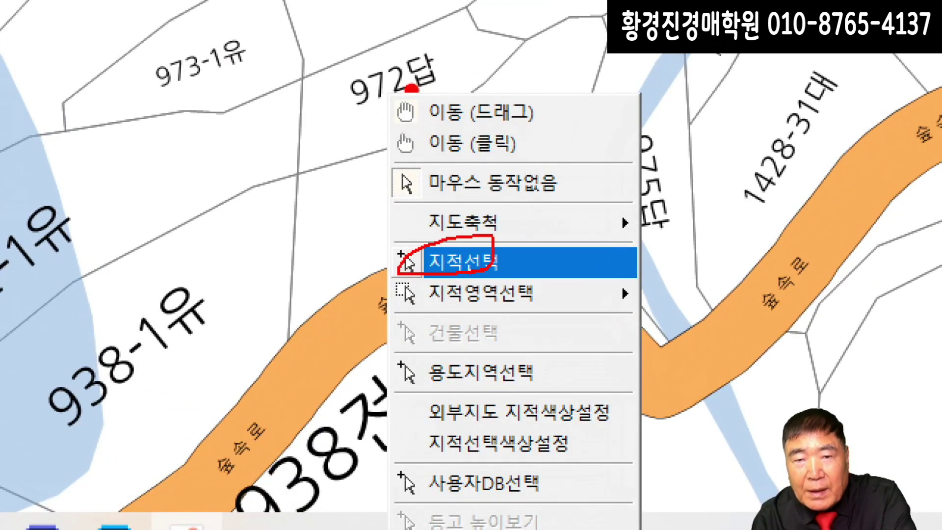
left_click(461, 262)
right_click(608, 290)
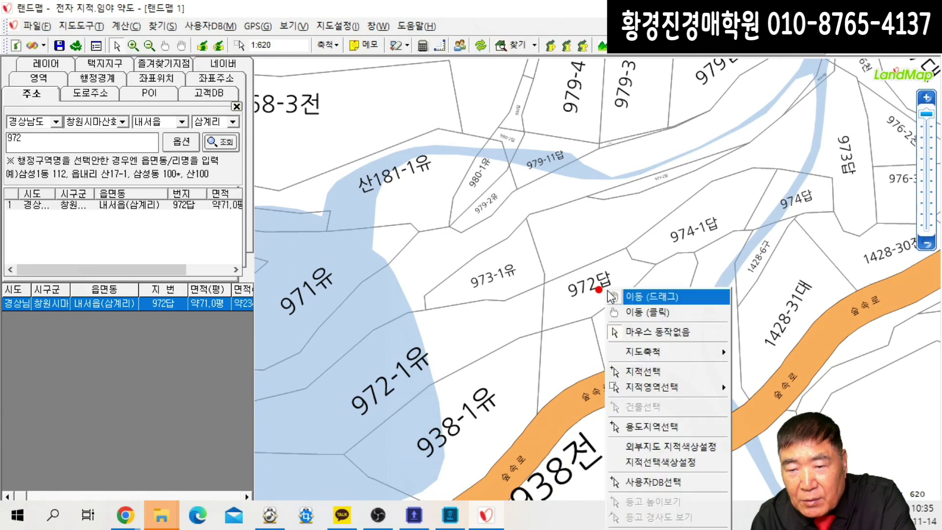
left_click(649, 372)
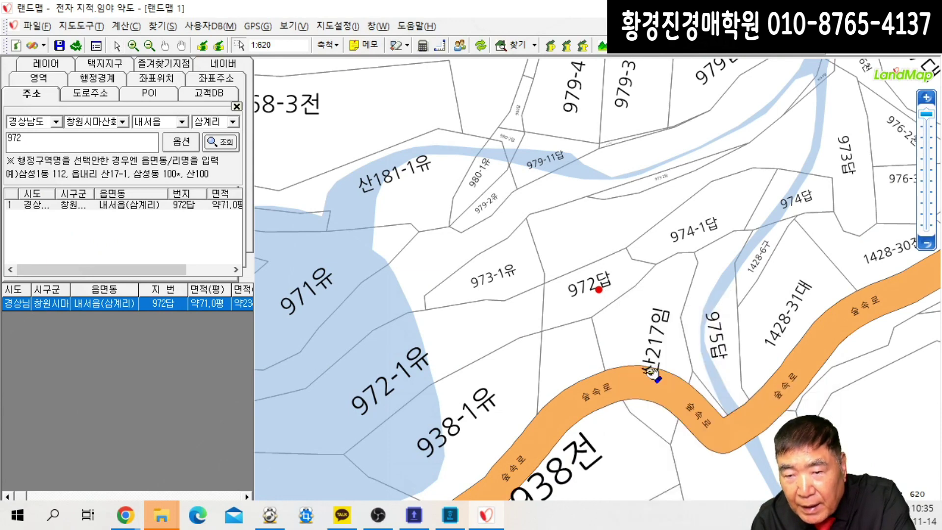
left_click(599, 291)
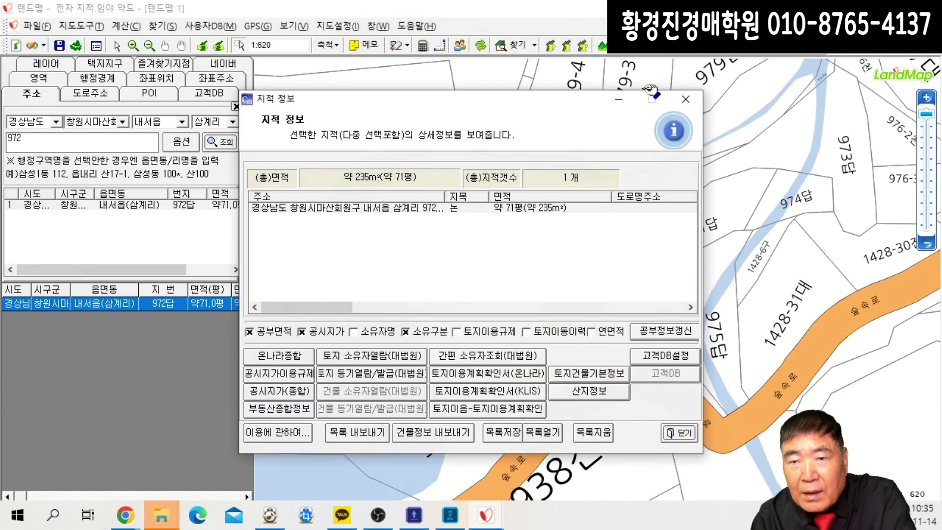
- Add neighbouring parcels 972-1유, 973-1유, 973답, 974-1답 and 938-1유 to the selection
left_click(619, 101)
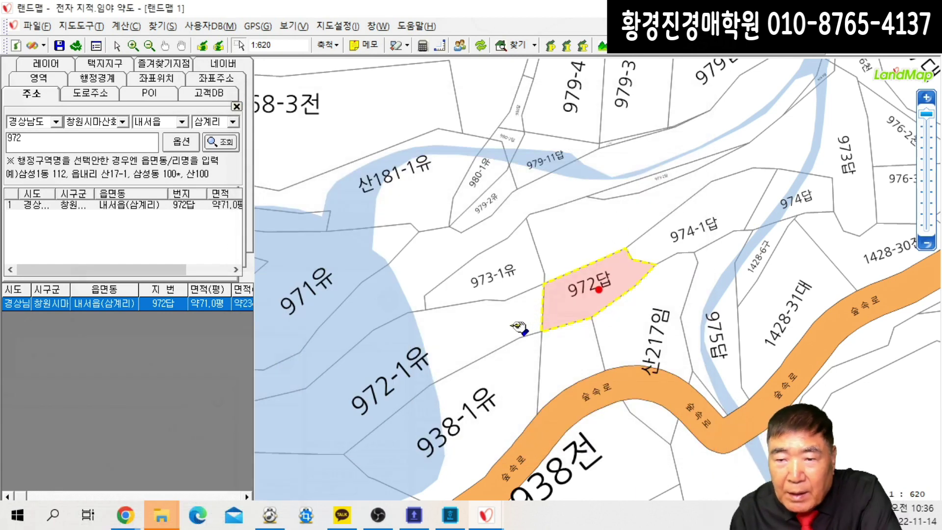
left_click(515, 326)
left_click(624, 102)
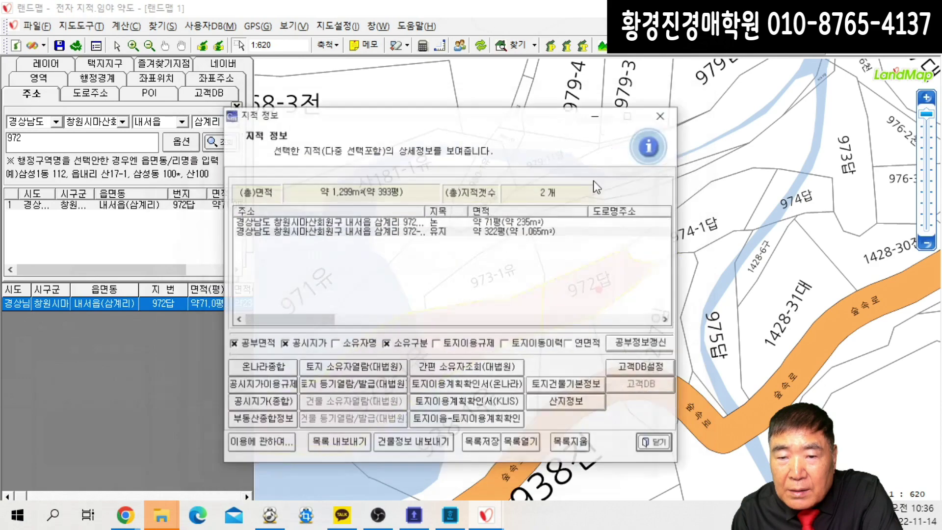
left_click(616, 101)
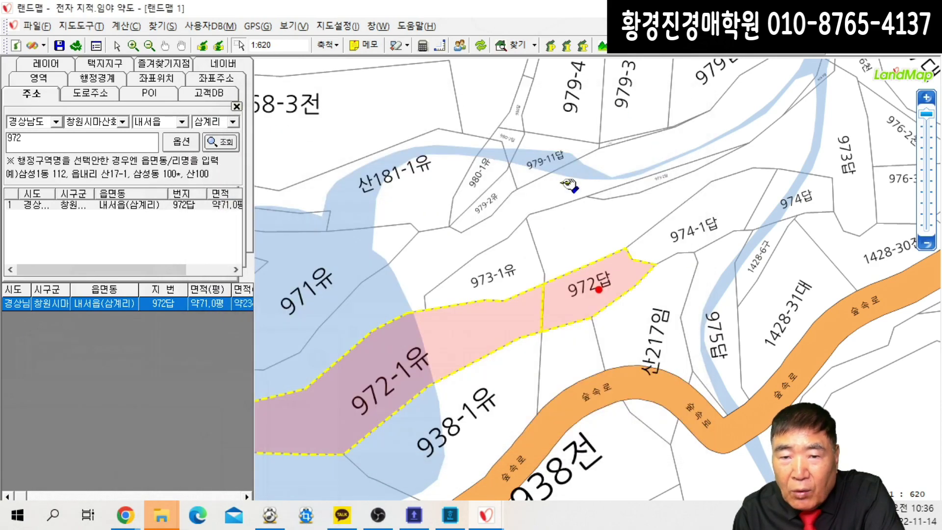
left_click(515, 258)
left_click(622, 97)
left_click(631, 233)
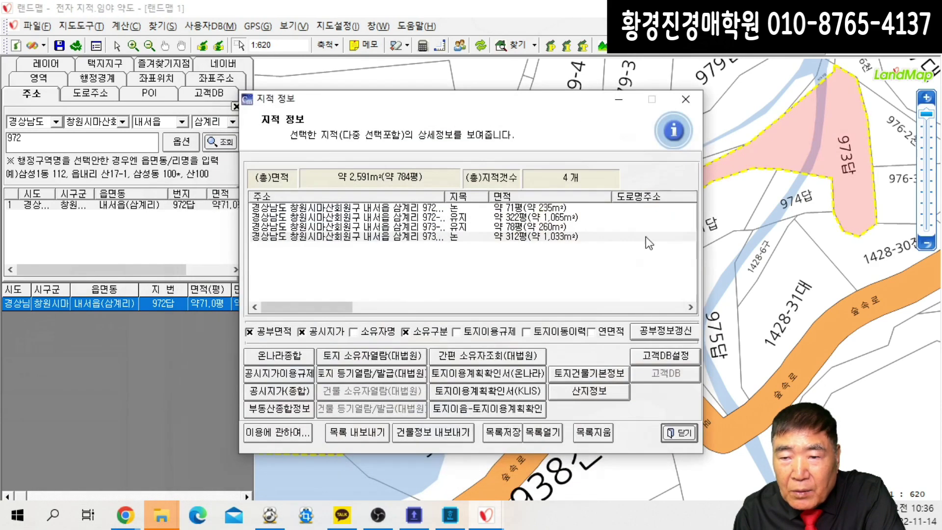
left_click(624, 101)
left_click(675, 249)
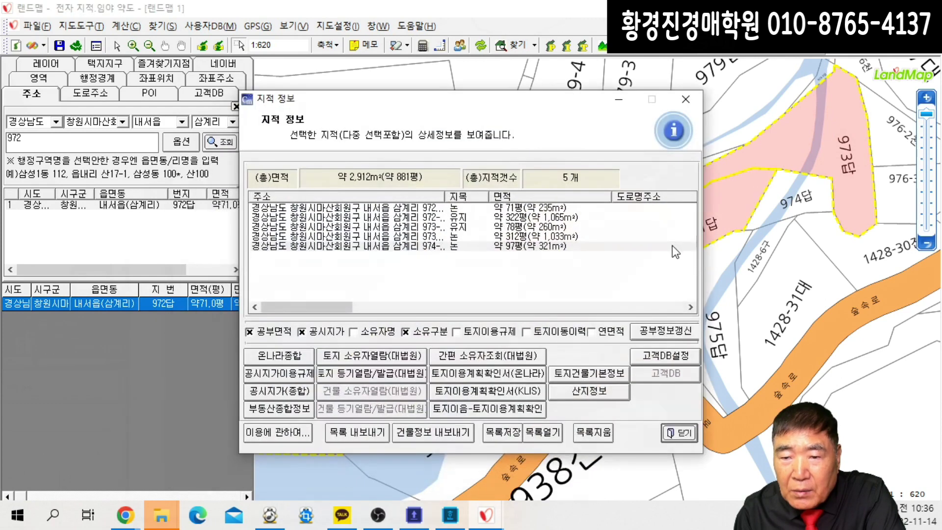
left_click(619, 99)
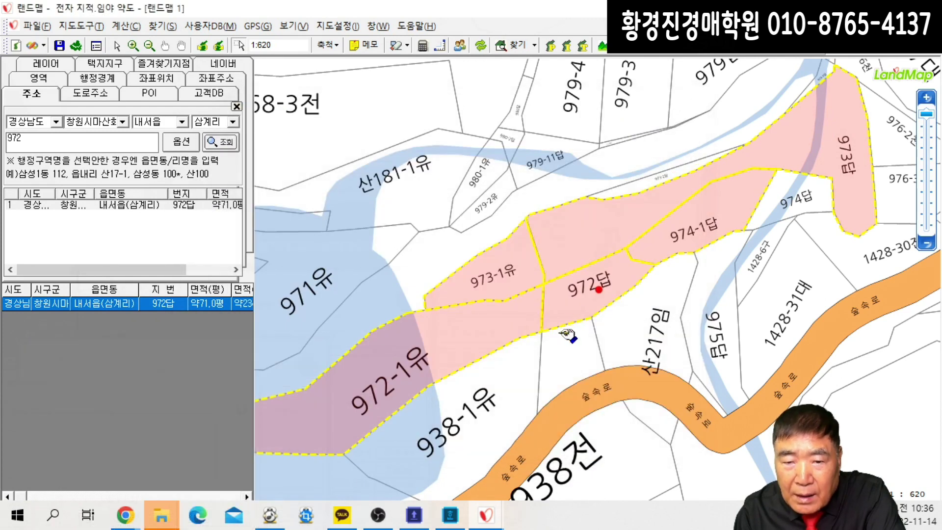
left_click(490, 410)
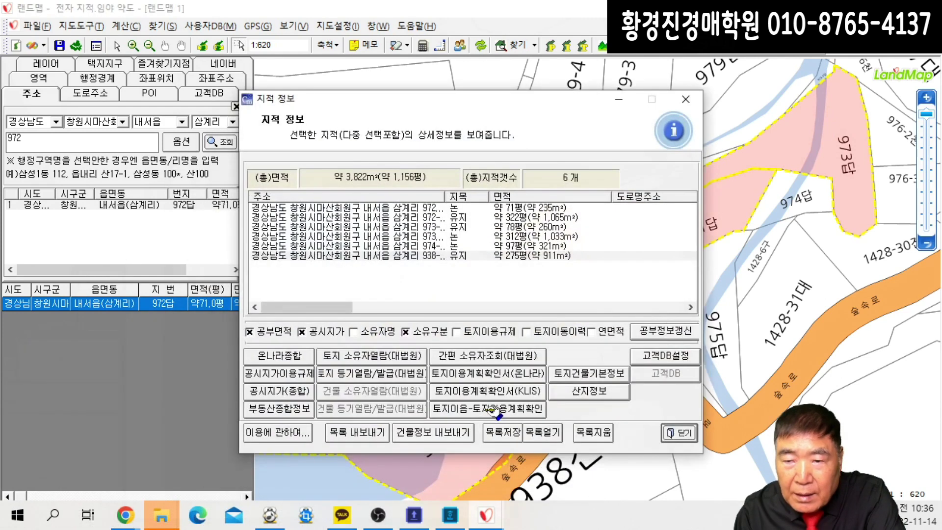
left_click(620, 100)
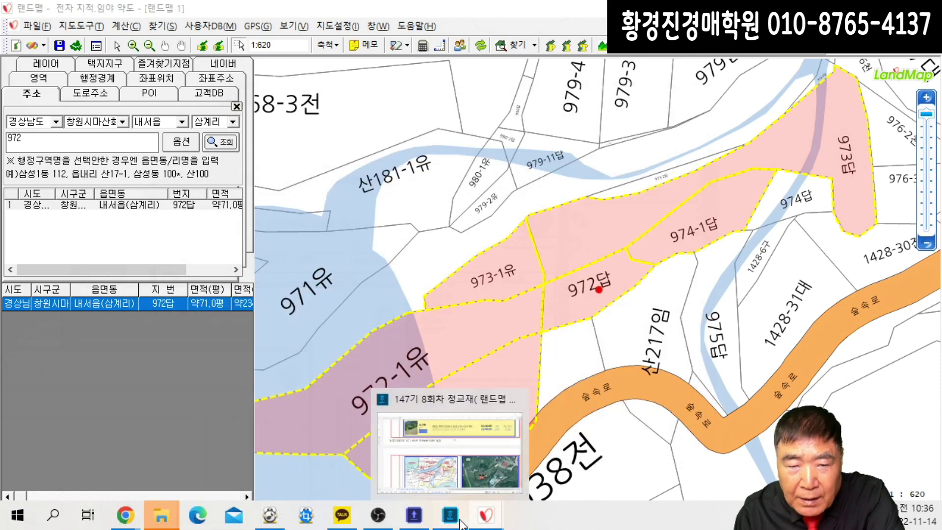
left_click(449, 515)
scroll(441, 344, "down", 5)
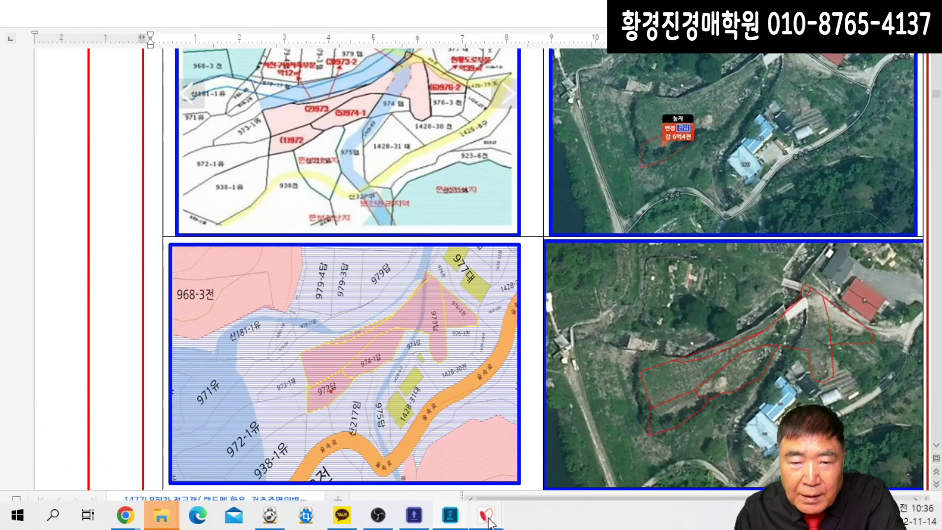
mouse_move(488, 521)
left_click(450, 471)
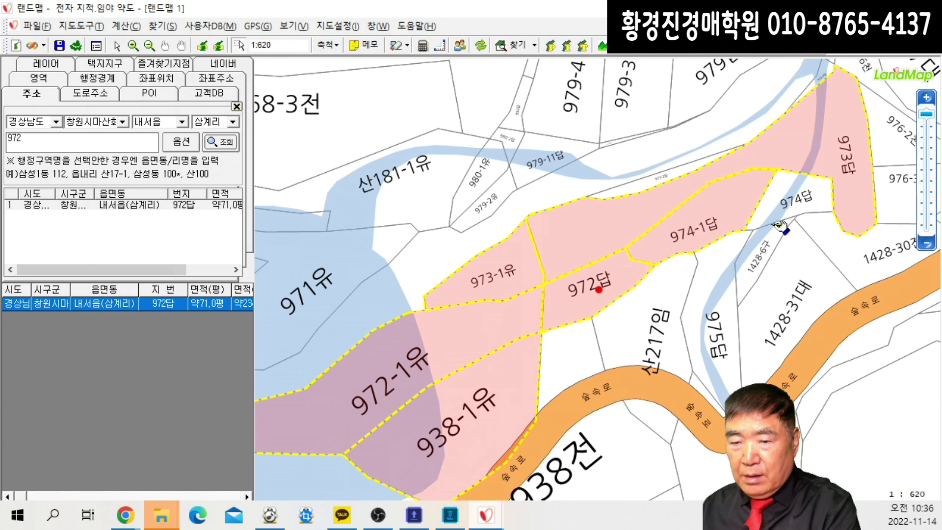
- Add 975답 and 974답, deselect 938-1유, and add 산217임 to the selection
left_click(724, 265)
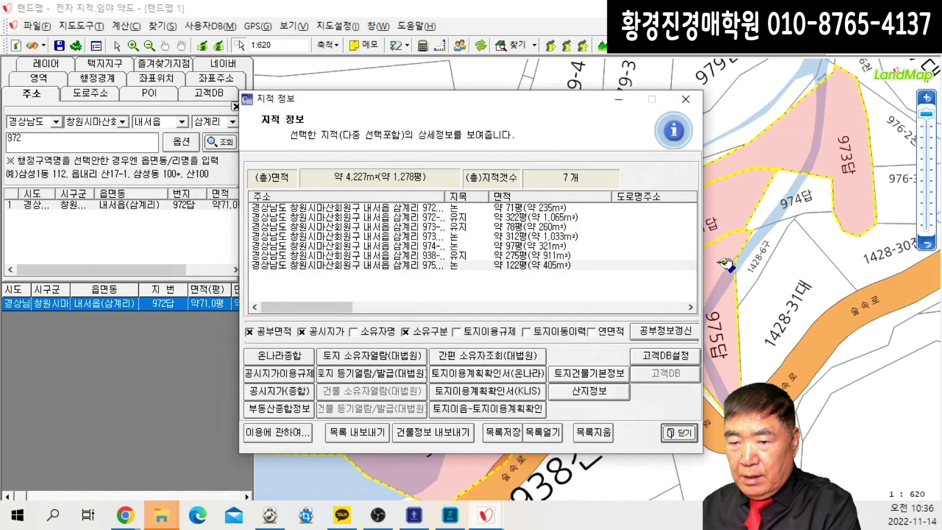
left_click(619, 100)
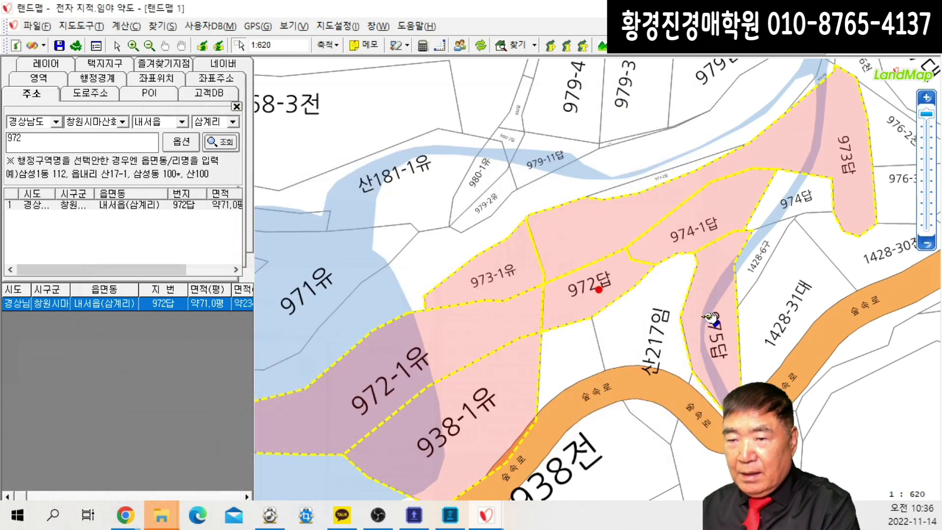
left_click(790, 187)
left_click(618, 103)
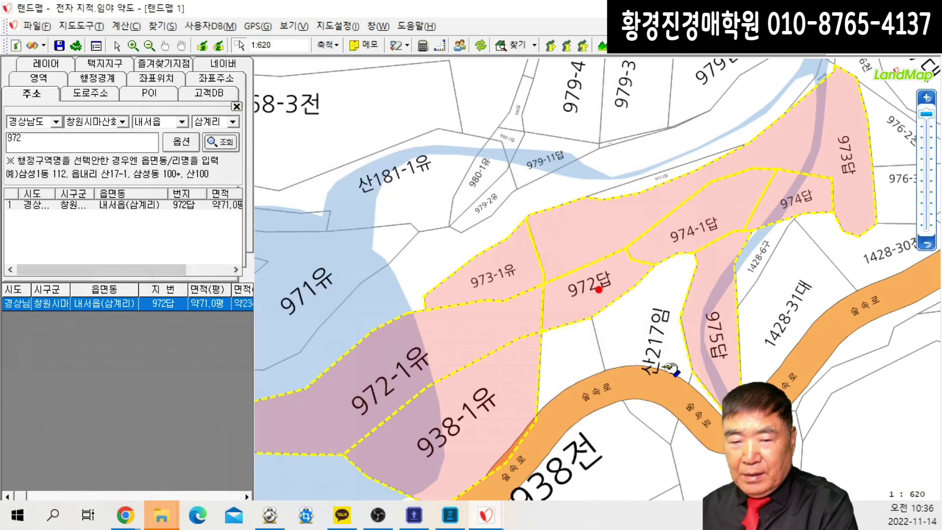
left_click(521, 390)
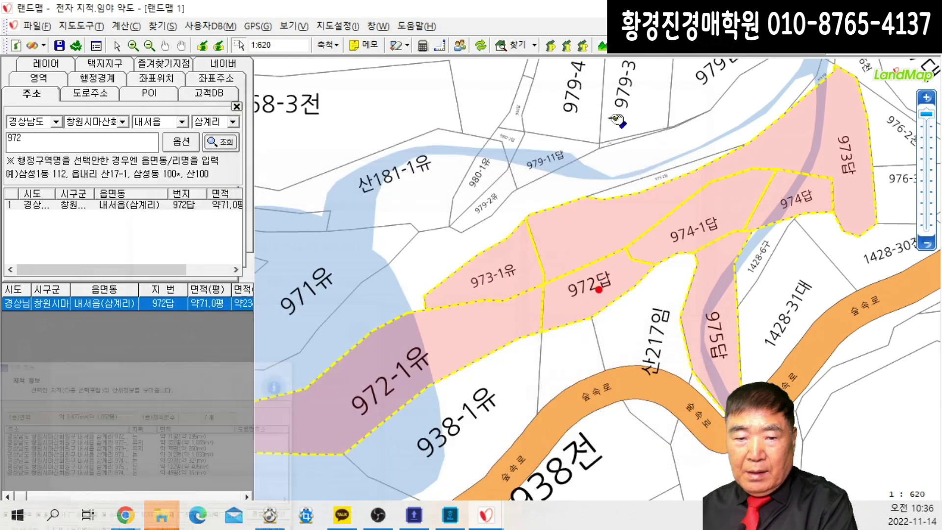
left_click(619, 100)
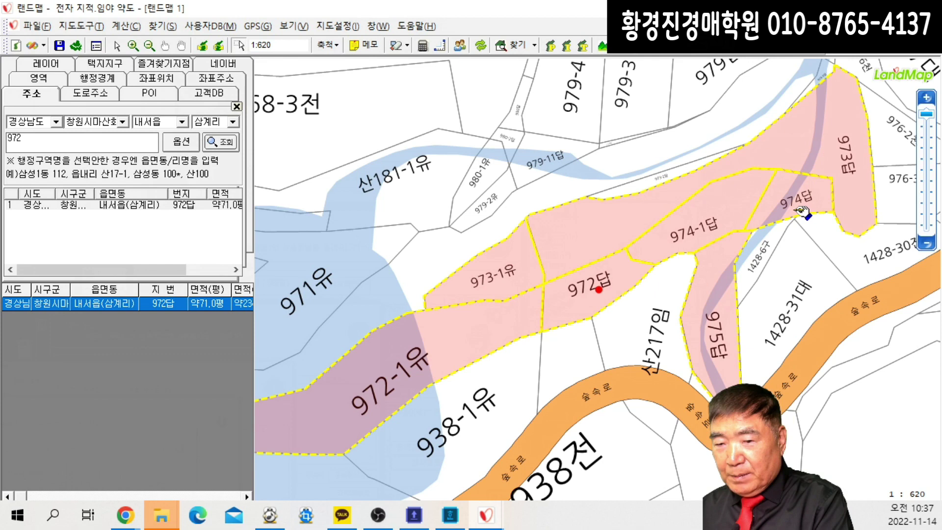
double_click(684, 268)
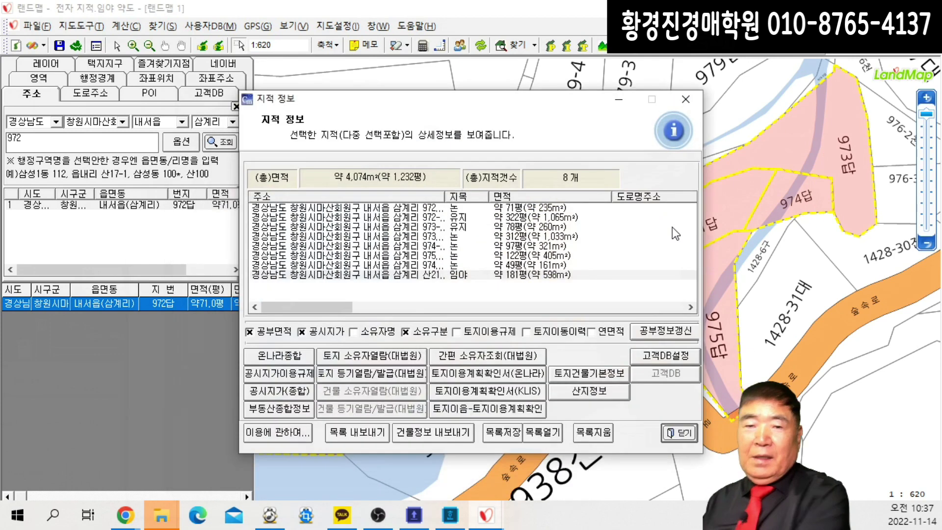
left_click(619, 100)
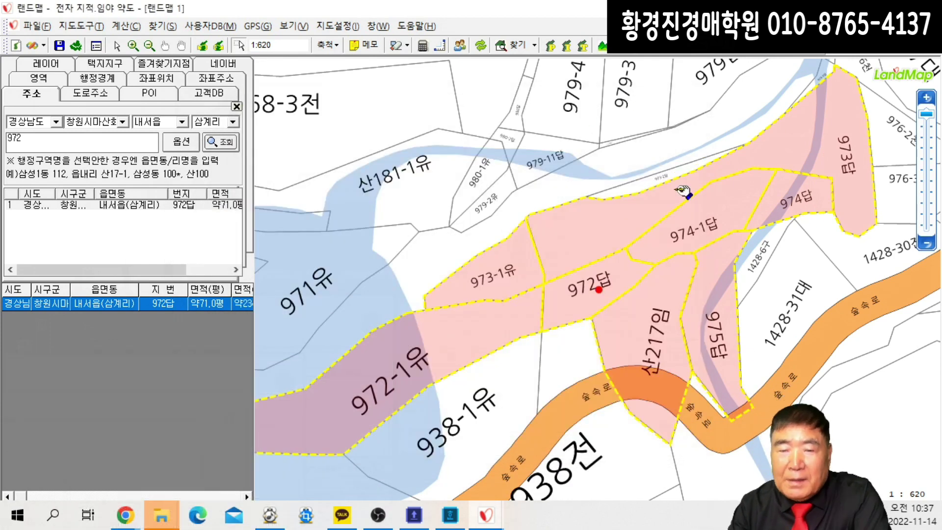
- Open the selected parcels on the Daum map via 파일 > 외부지도 열기 > 다음지도
left_click(45, 31)
mouse_move(64, 62)
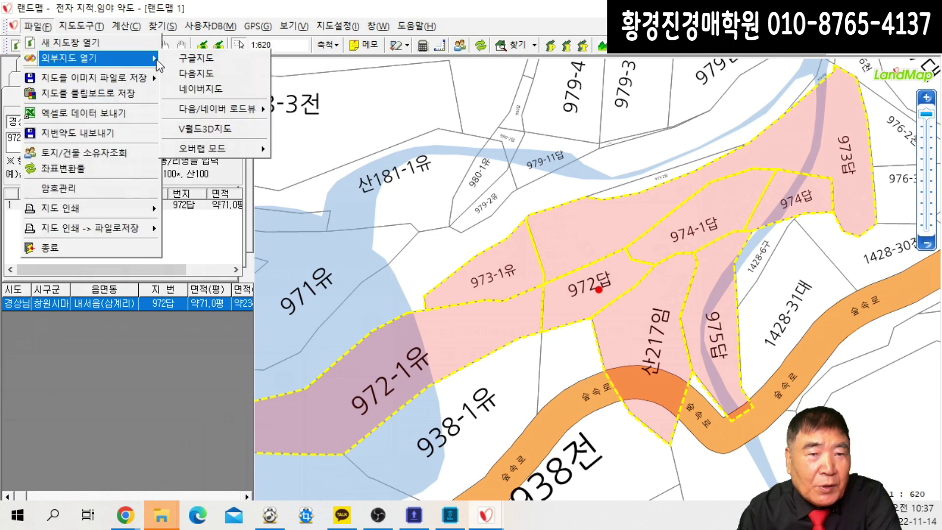
left_click(206, 74)
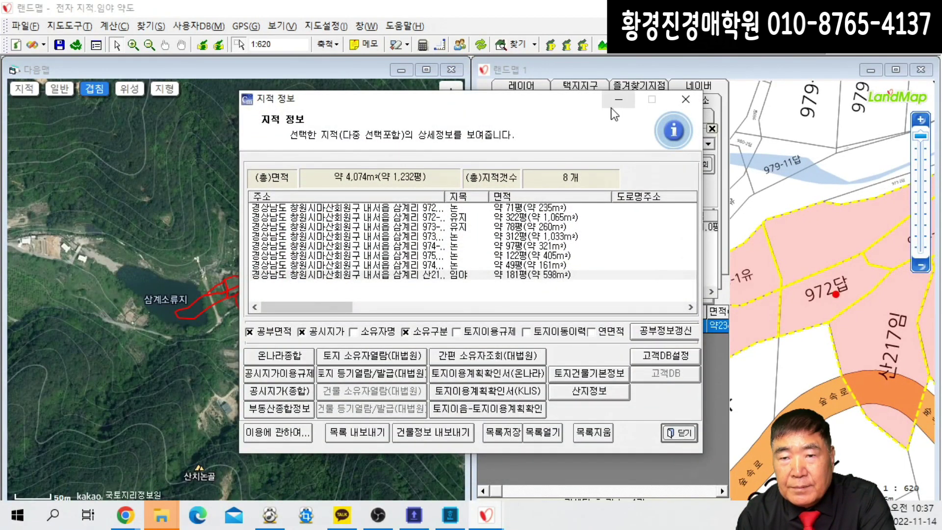
left_click(621, 100)
scroll(225, 329, "up", 1)
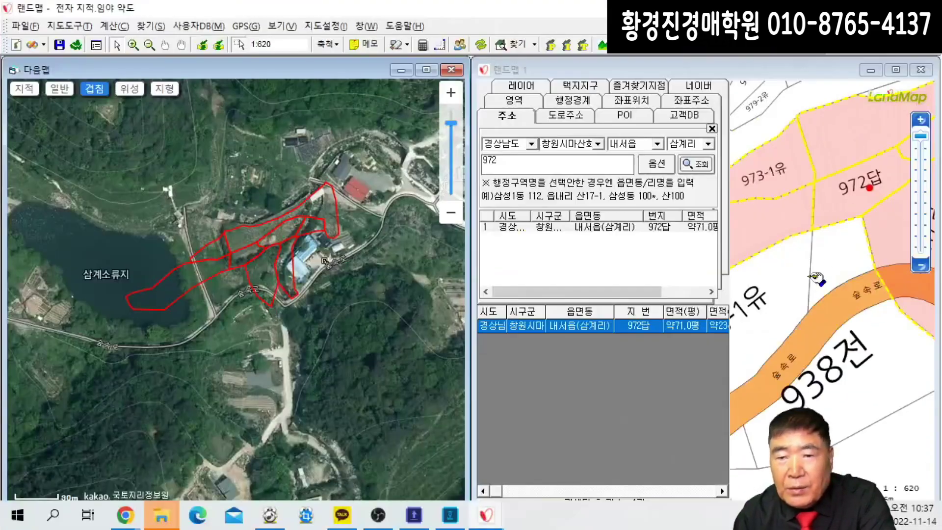
- Deselect 973-1유, 산217임 and 975답, keeping 972-1유, for about 1,749㎡ selected
scroll(816, 278, "down", 4)
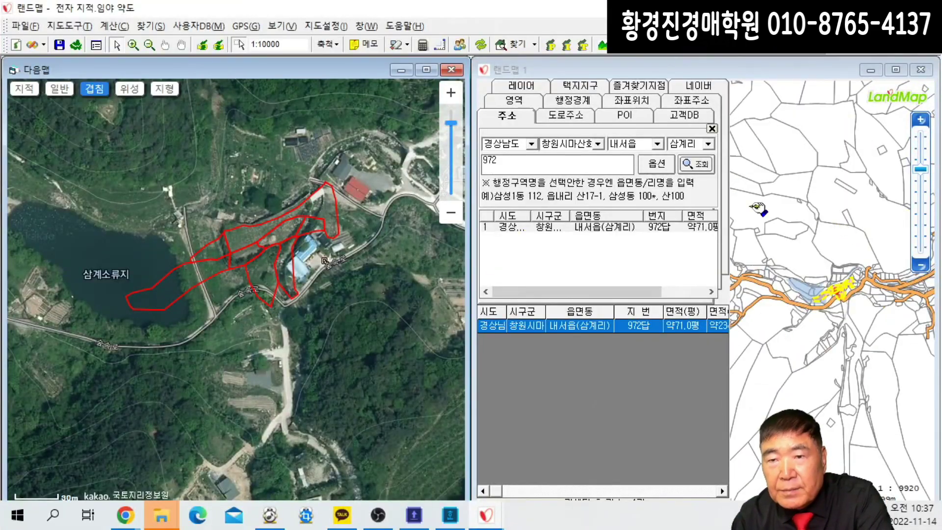
scroll(827, 268, "up", 2)
scroll(827, 268, "up", 1)
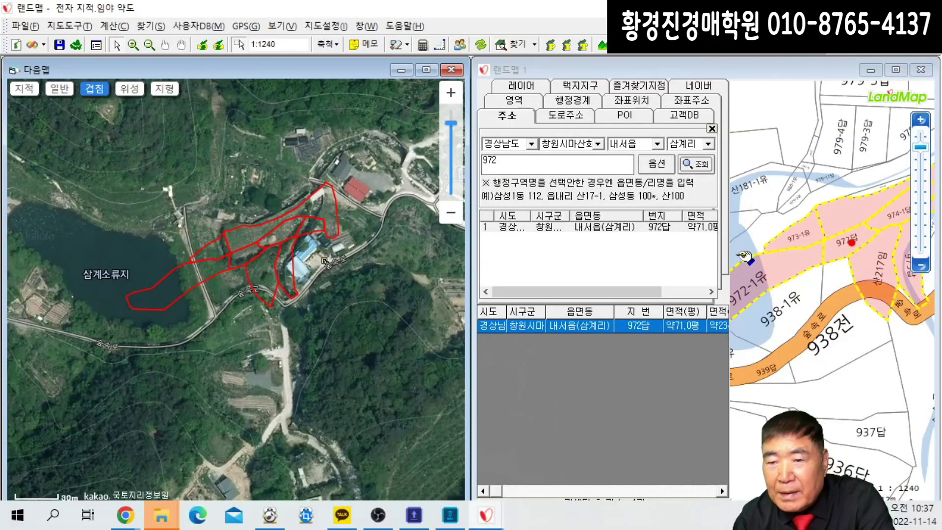
left_click(754, 271, "ctrl")
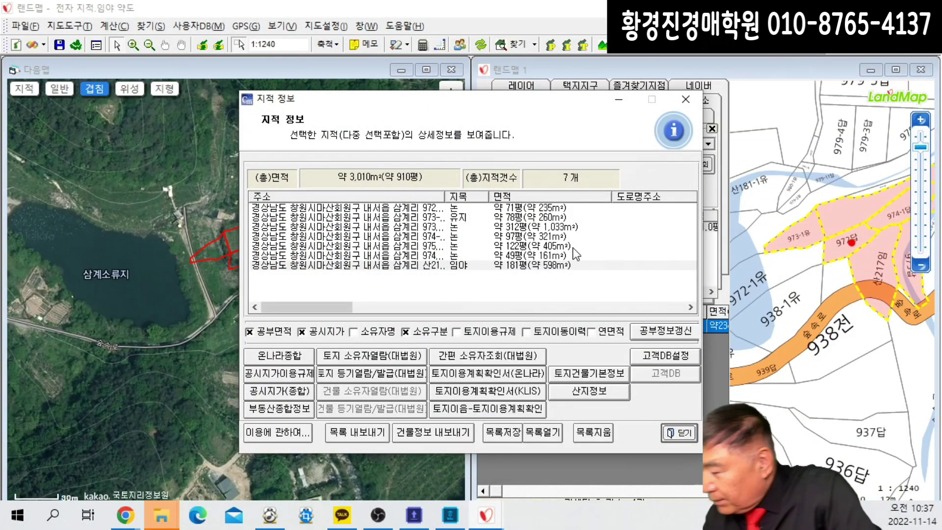
left_click(800, 240, "ctrl")
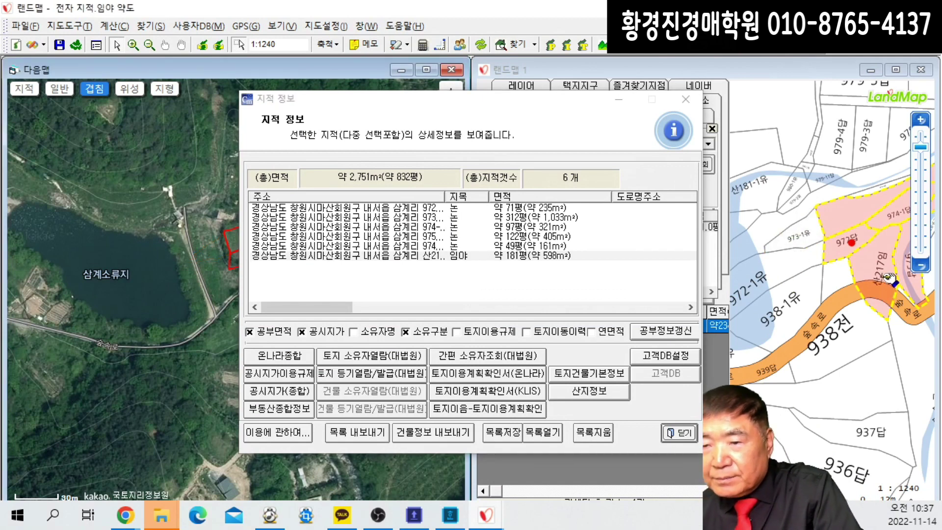
left_click(618, 102)
left_click(732, 287, "ctrl")
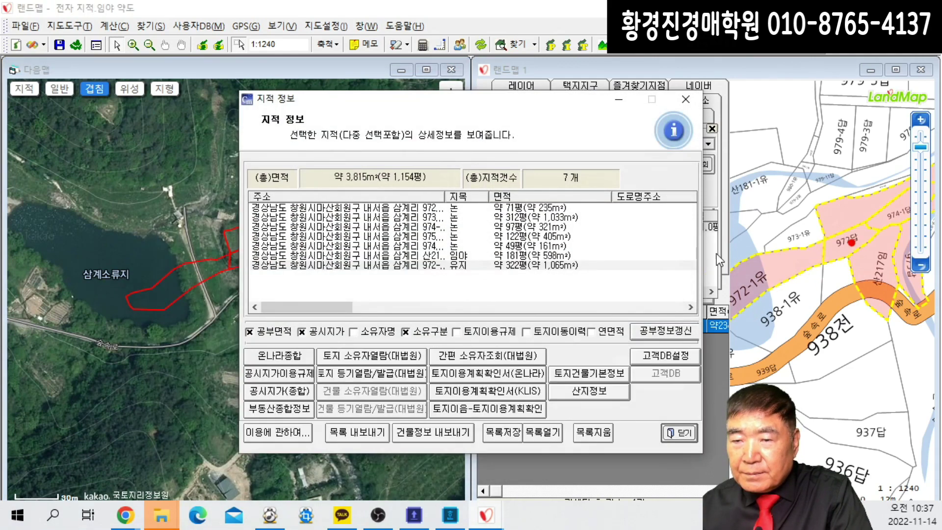
left_click(619, 101)
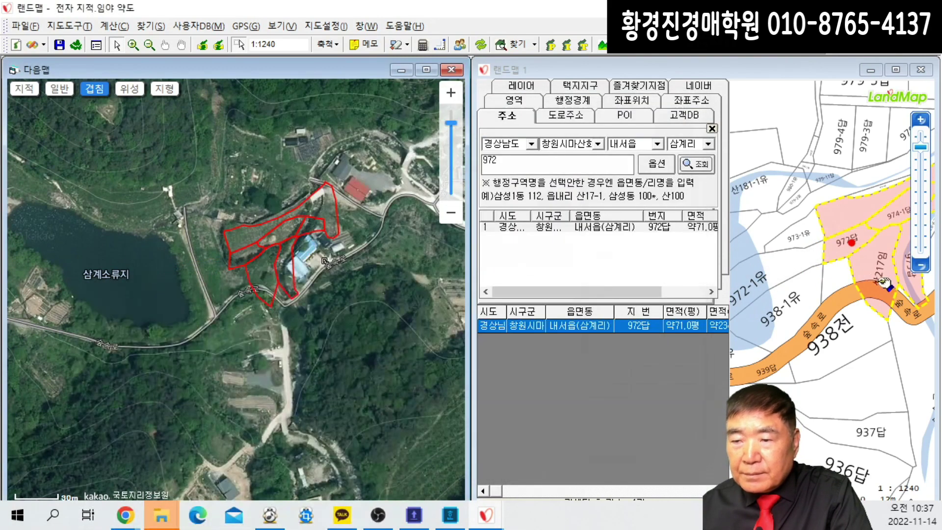
left_click(886, 295, "ctrl")
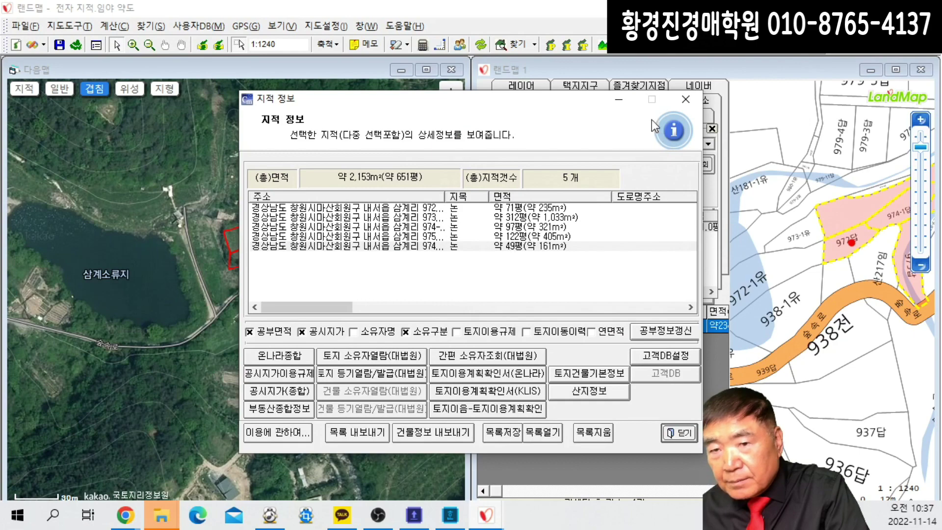
left_click(619, 99)
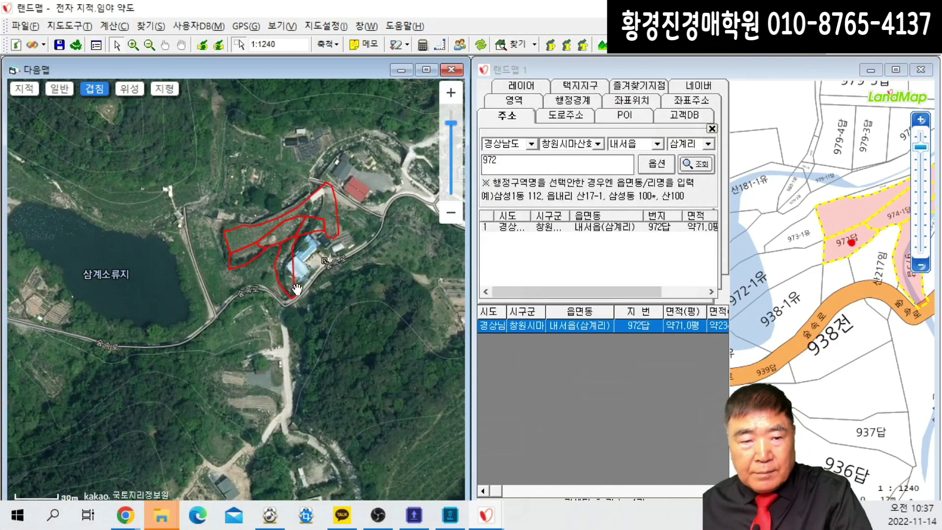
left_click(905, 284, "ctrl")
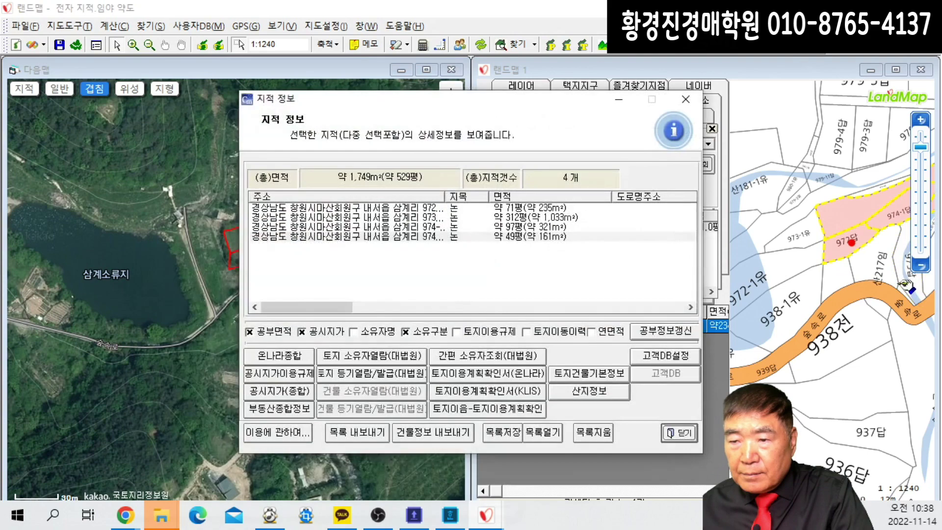
left_click(619, 99)
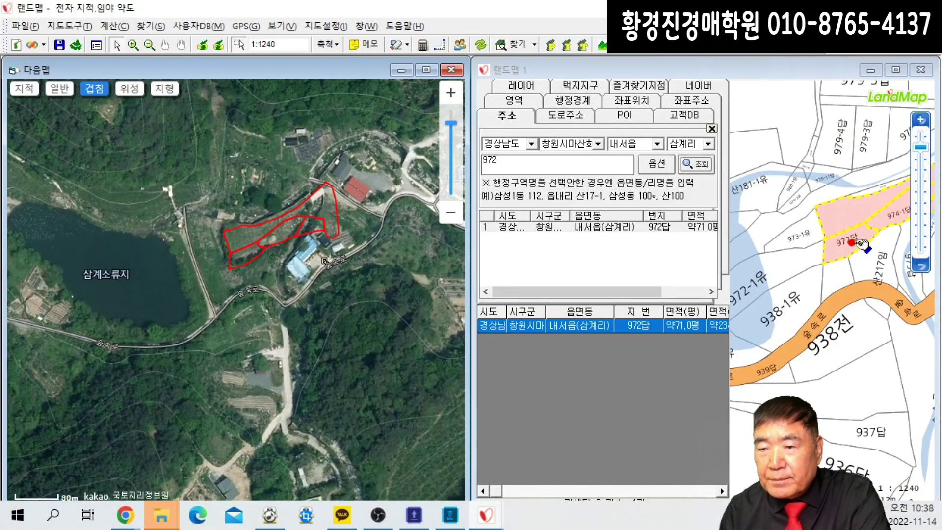
- Pan the map east and add stream parcel 976-2 to the selection
right_click(861, 244)
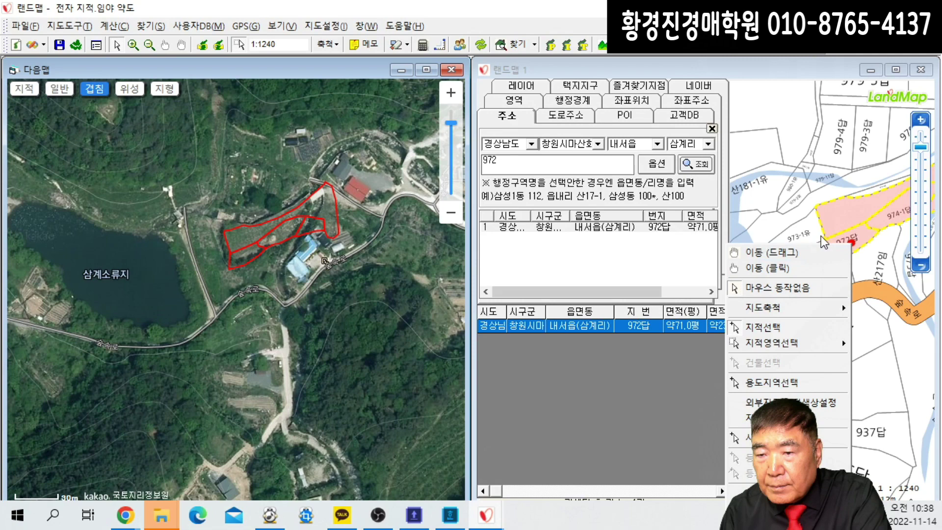
left_click(798, 254)
left_click_drag(832, 209, 784, 250)
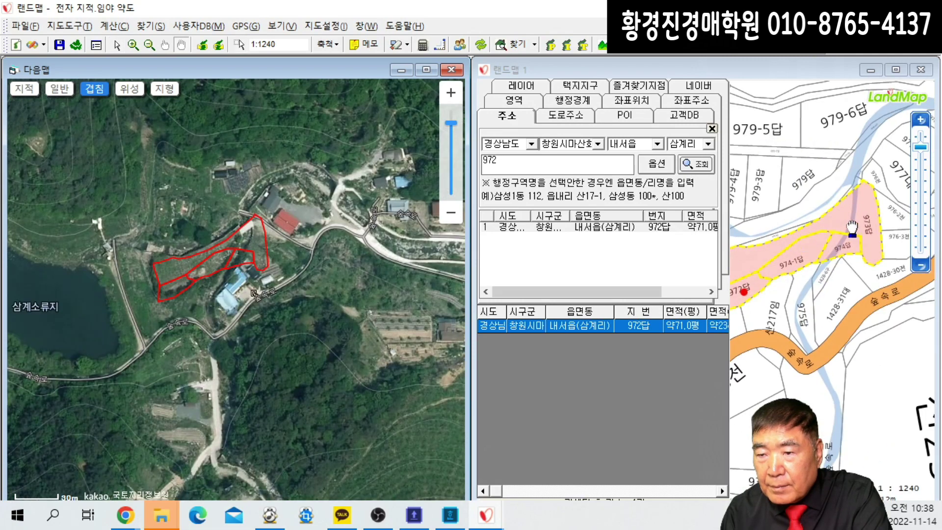
left_click_drag(851, 229, 800, 244)
right_click(833, 240)
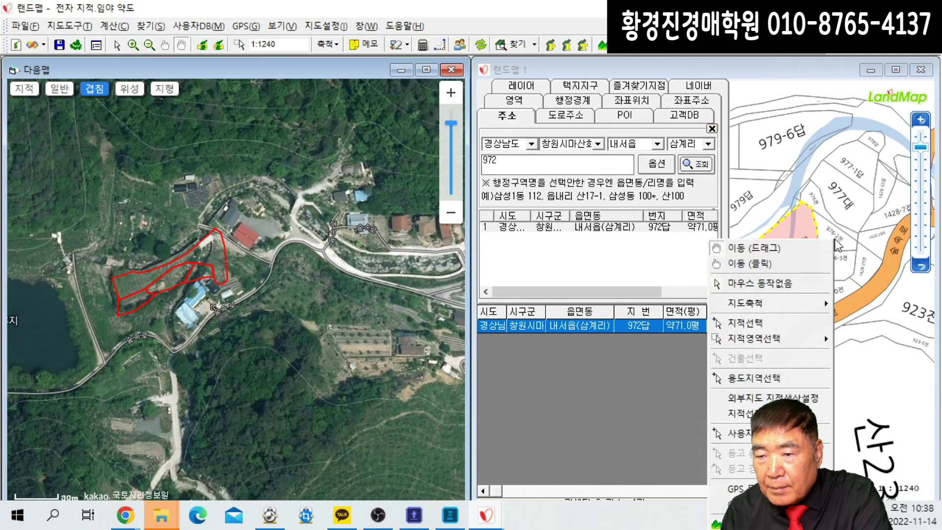
left_click(828, 272)
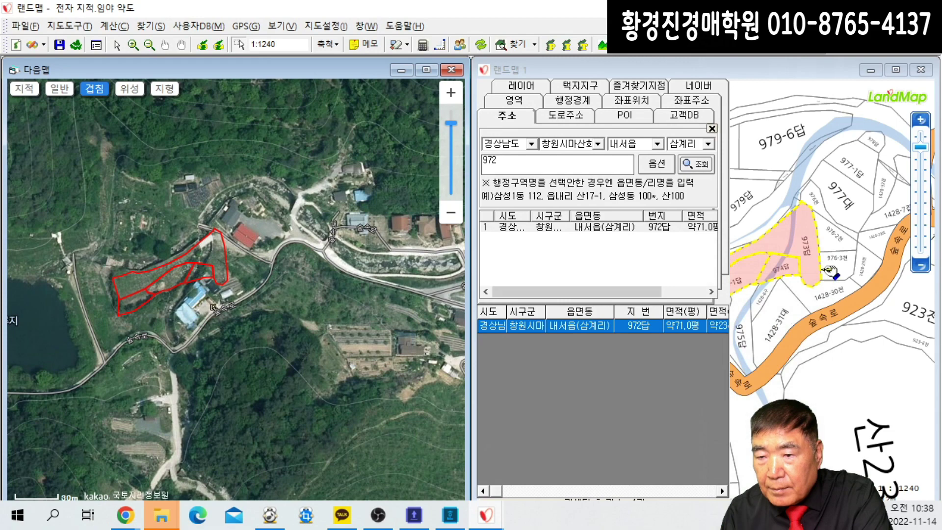
left_click(850, 243)
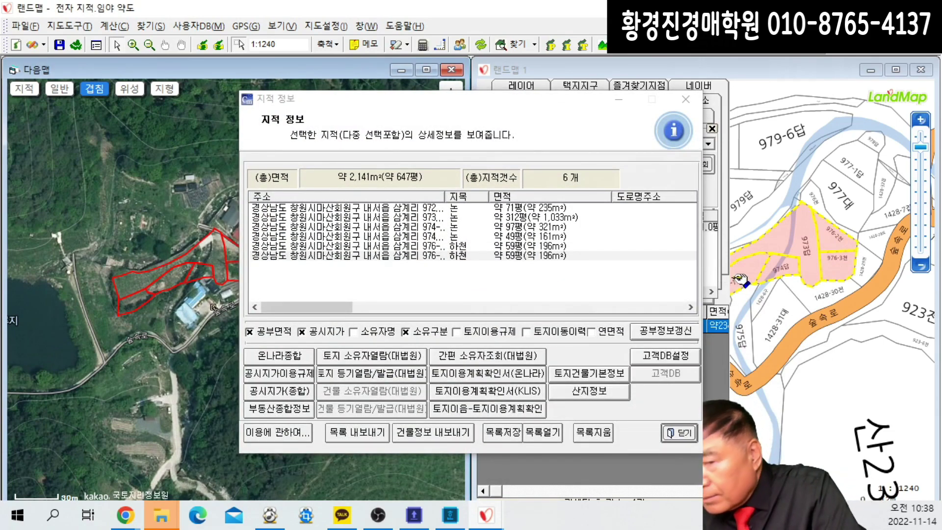
left_click(619, 100)
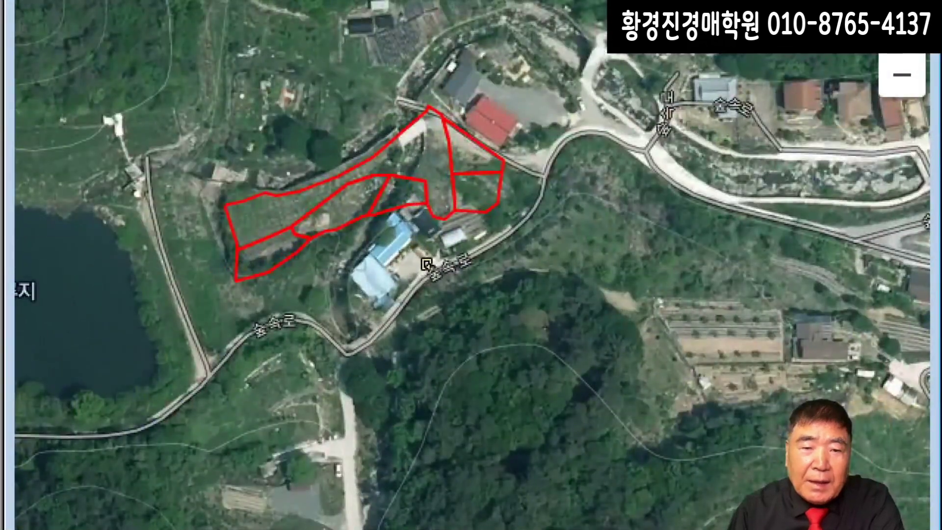
scroll(181, 309, "up", 1)
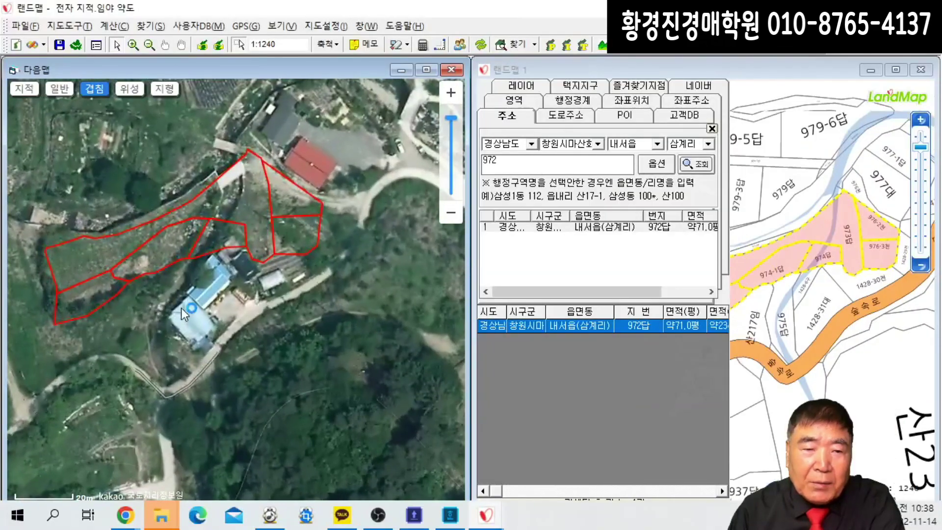
- Maximise the Daum map, centre the parcels, and draw red lines along the upper edge and road
left_click(426, 70)
left_click_drag(240, 261, 529, 290)
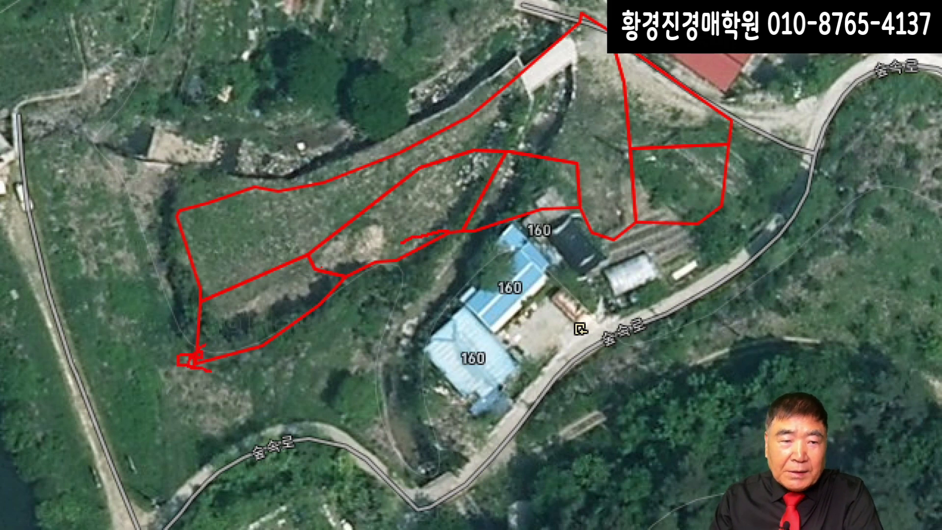
left_click_drag(351, 160, 474, 103)
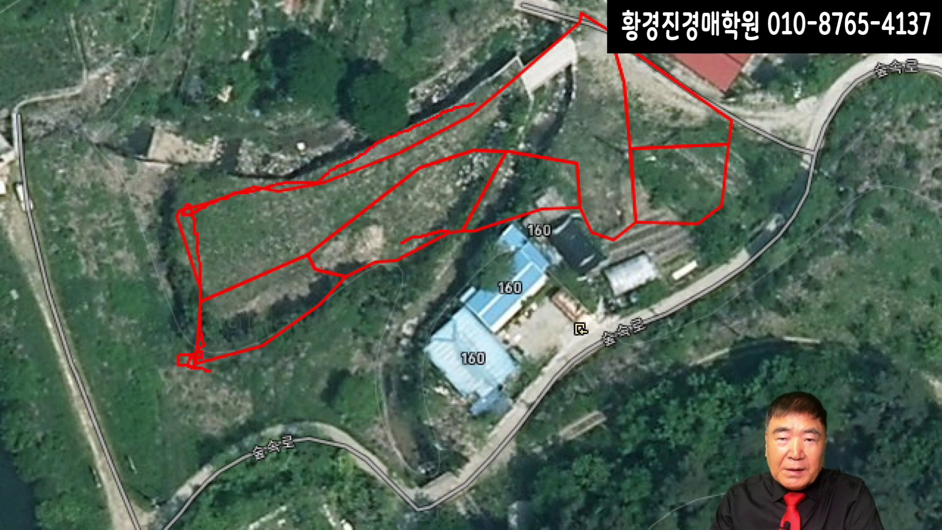
left_click_drag(679, 58, 846, 138)
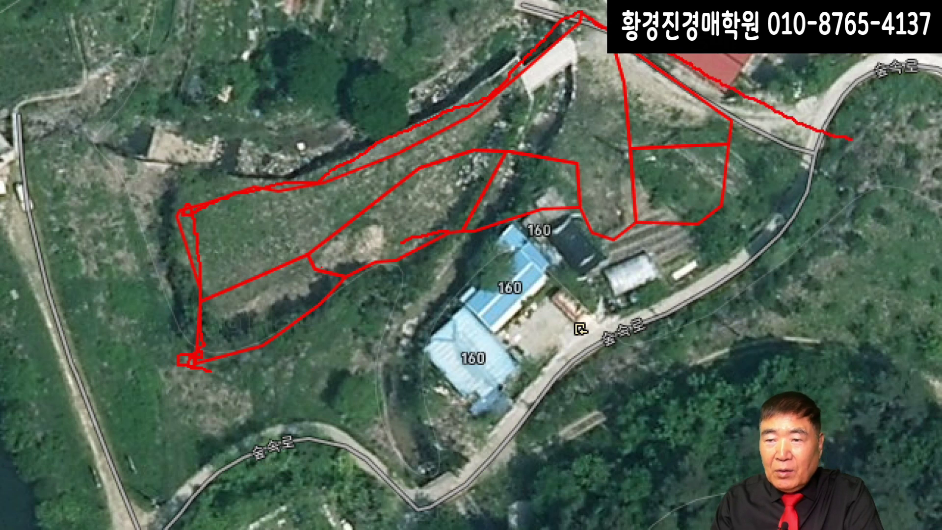